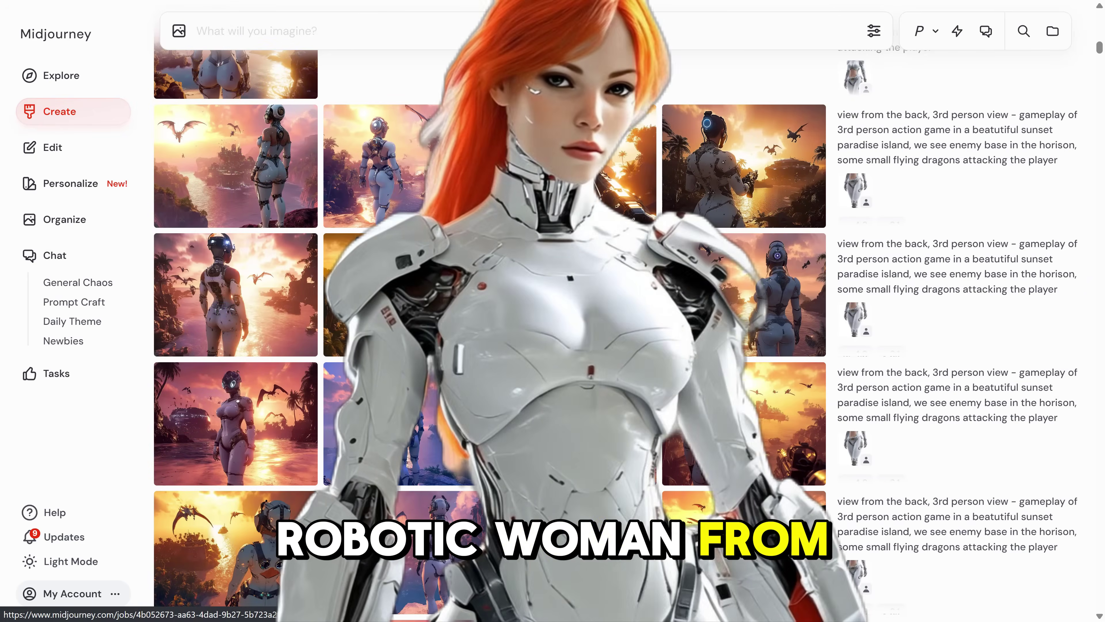
pyautogui.scroll(-5, 394, 263)
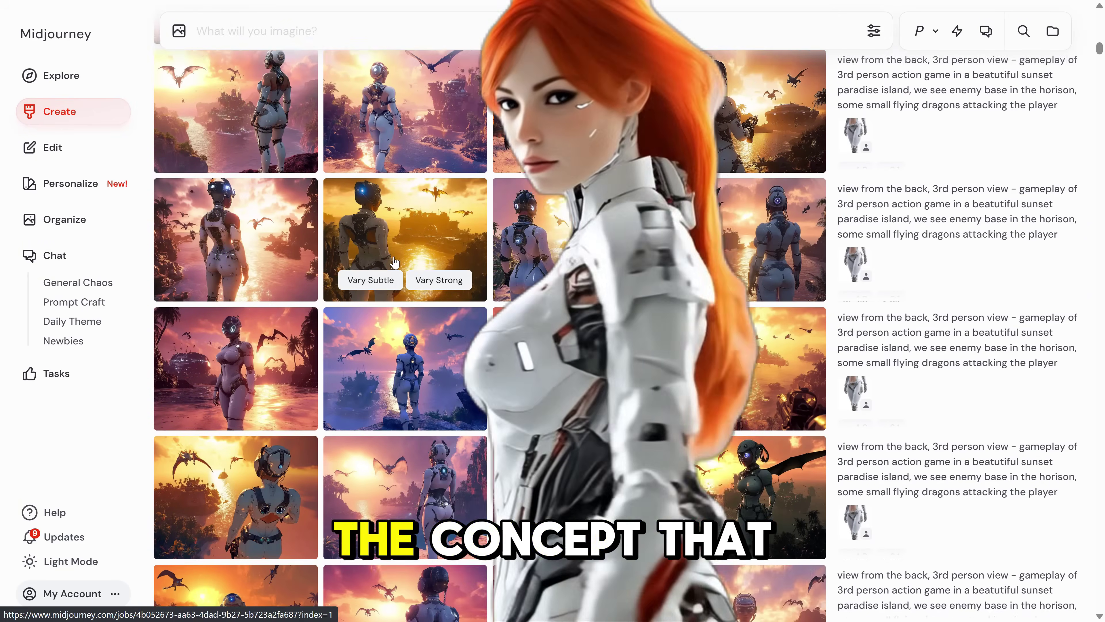
pyautogui.scroll(-5, 394, 262)
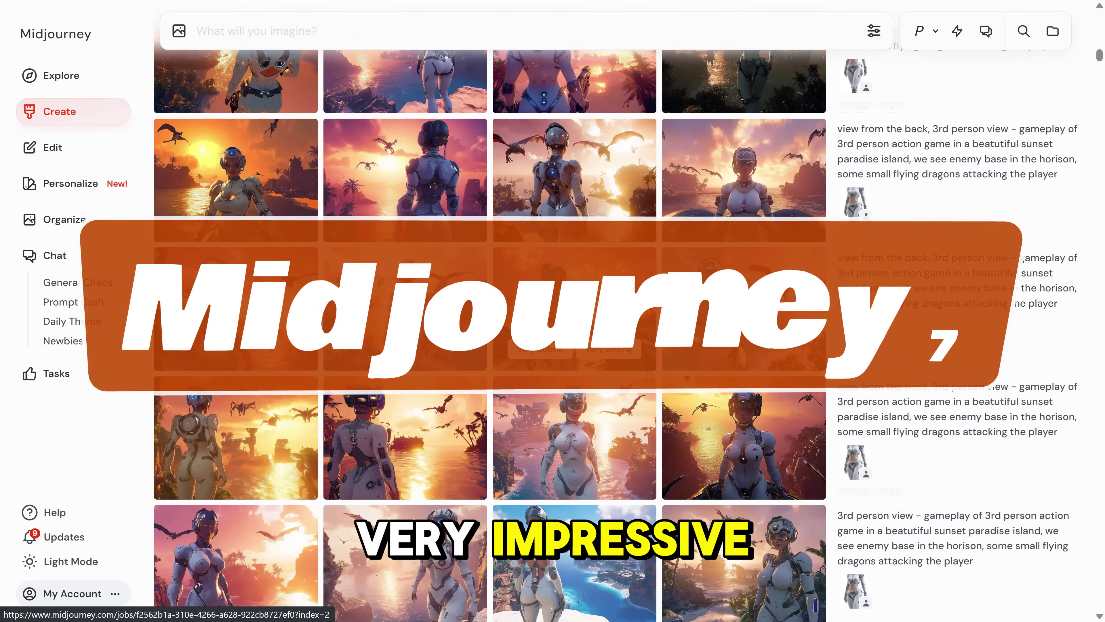
pyautogui.scroll(-3, 409, 357)
pyautogui.scroll(-3, 423, 457)
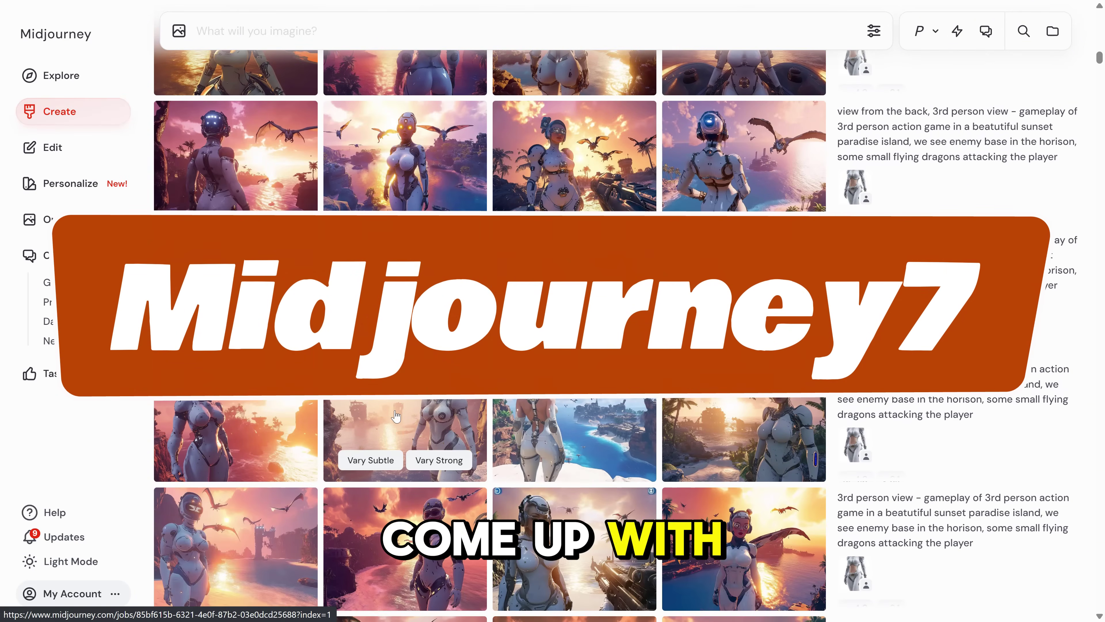
pyautogui.scroll(-5, 565, 428)
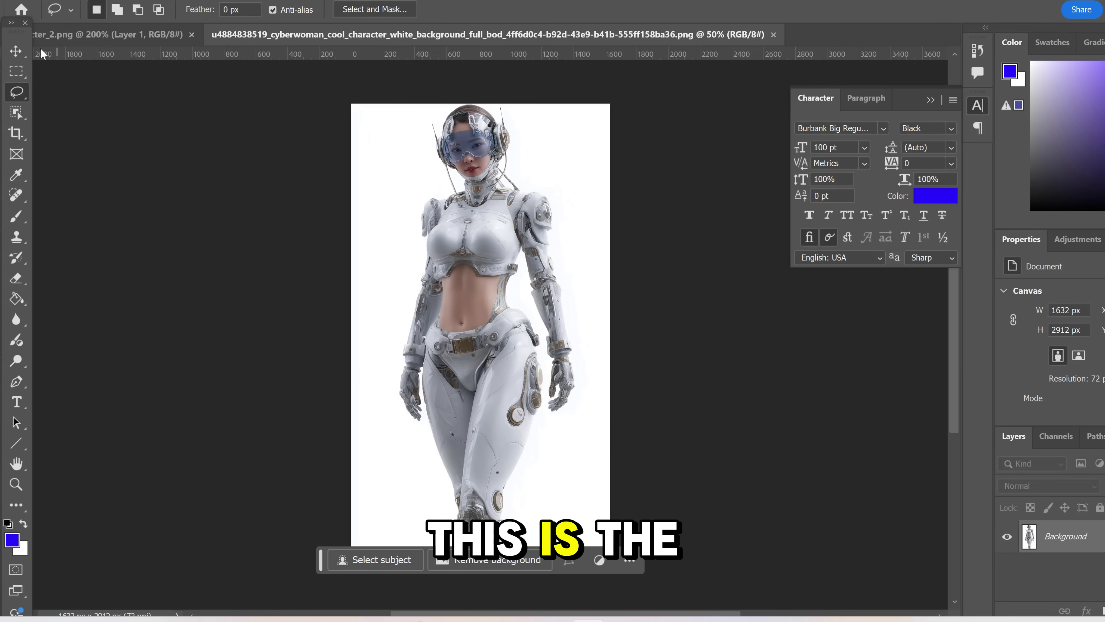
# Switch to the Move tool on the full-body cyberwoman image in Photoshop.
pyautogui.press('v')
pyautogui.scroll(-2, 448, 314)
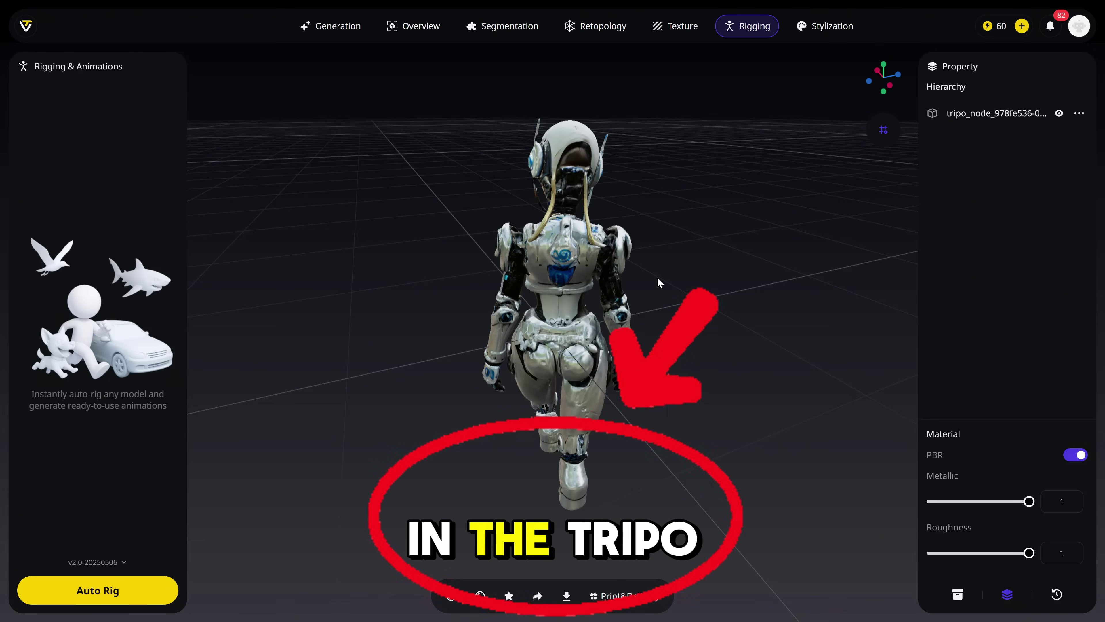
# Pull back to show the whole robot and play the Walk animation on the rigged model.
pyautogui.moveTo(470, 322); pyautogui.dragTo(508, 314)
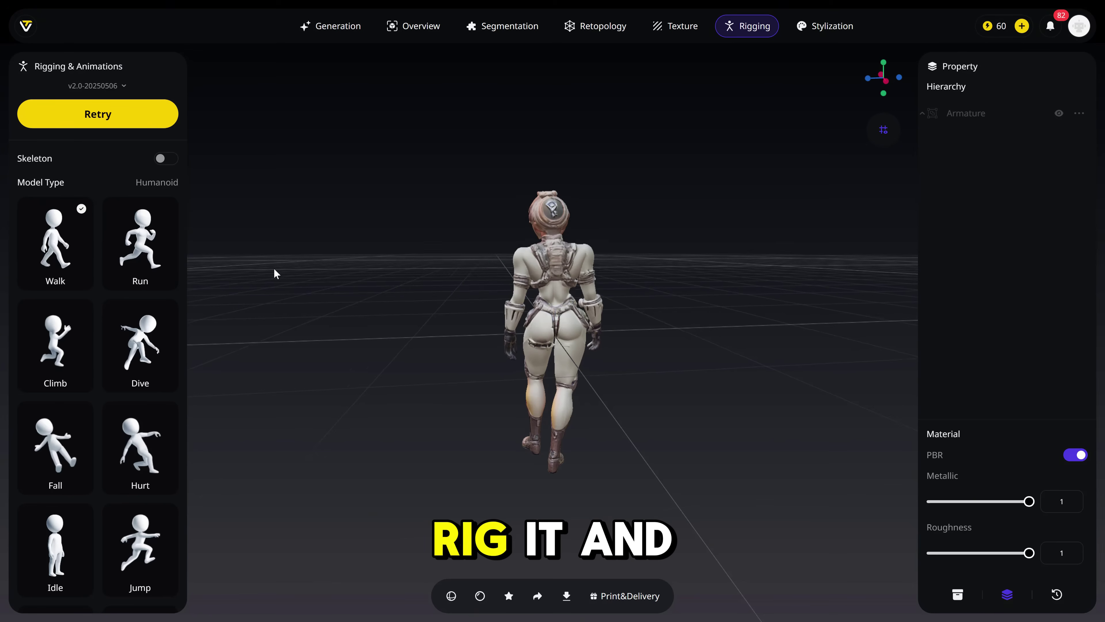
pyautogui.click(55, 243)
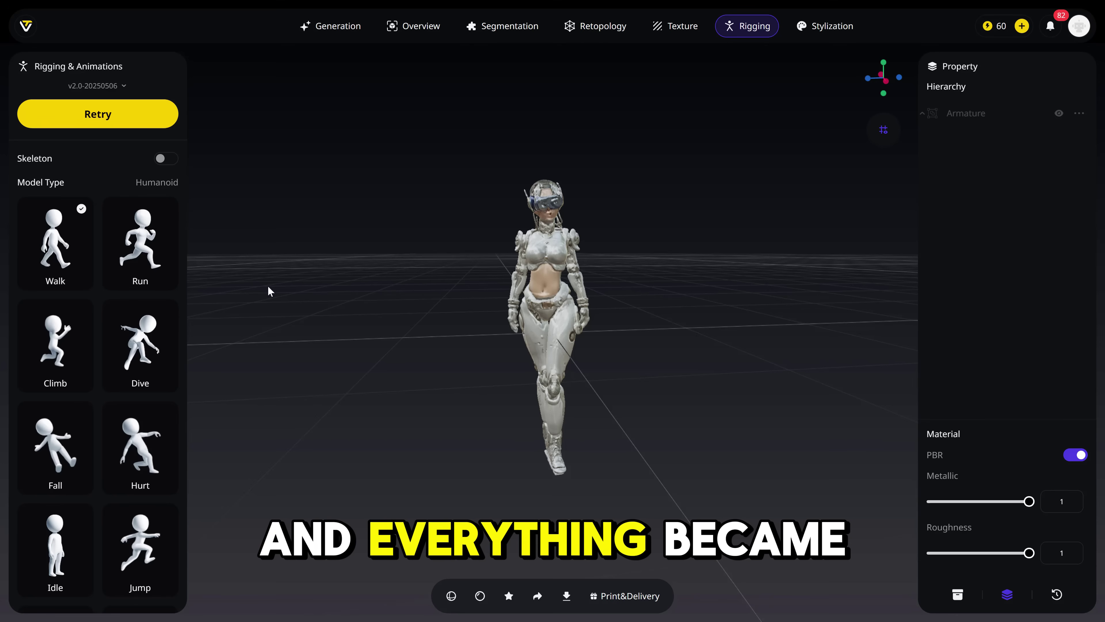
pyautogui.click(56, 244)
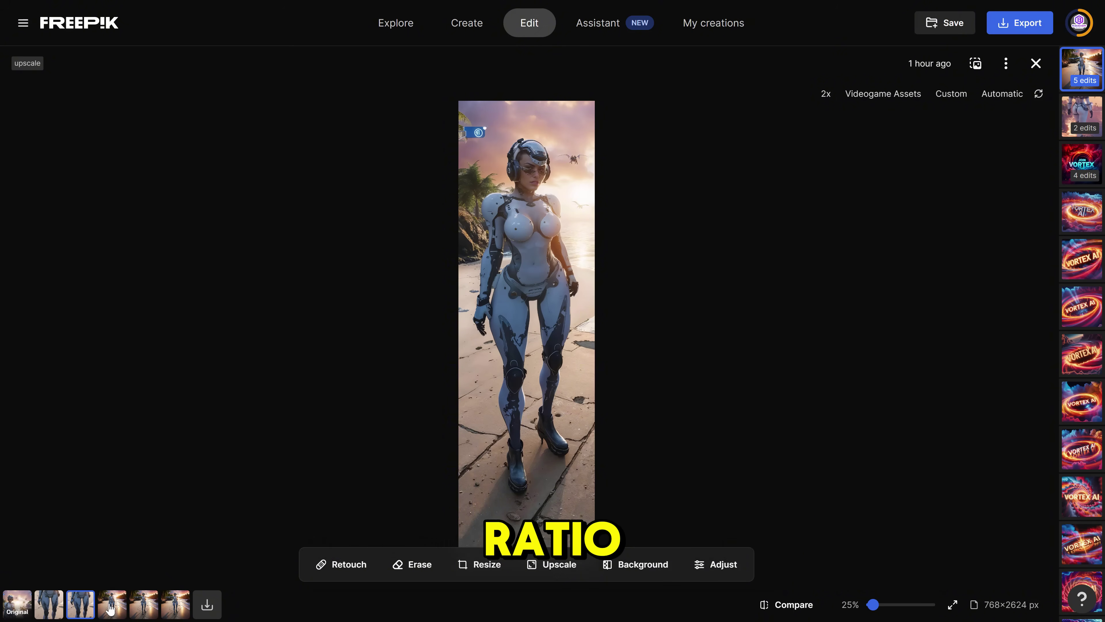
# Open the expanded beach image and brush a retouch mask over the woman's left arm.
pyautogui.click(115, 615)
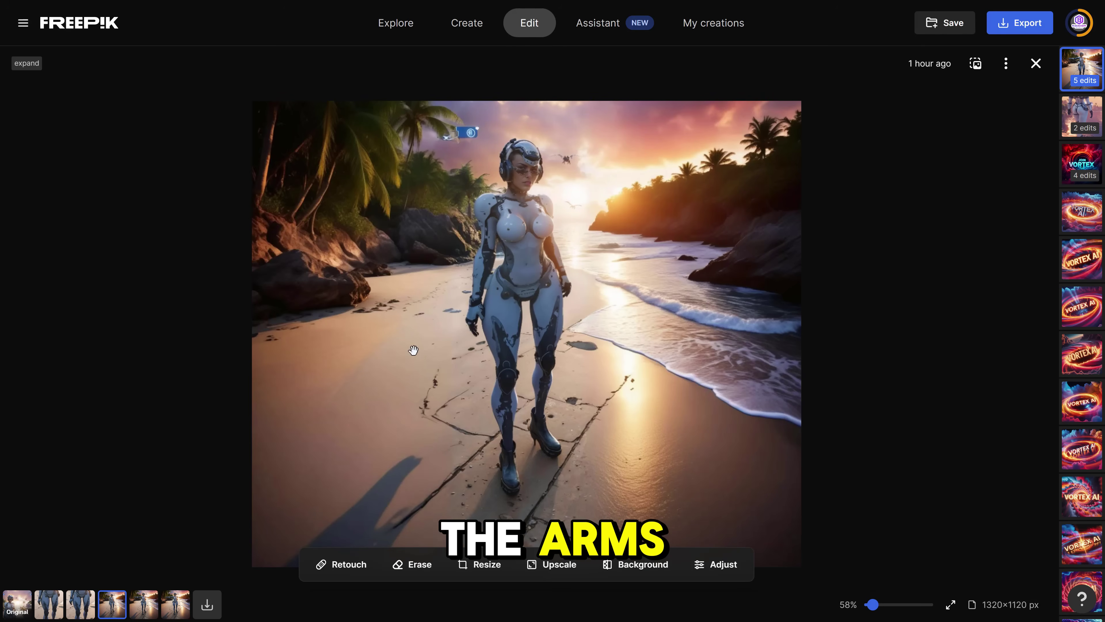
pyautogui.click(340, 564)
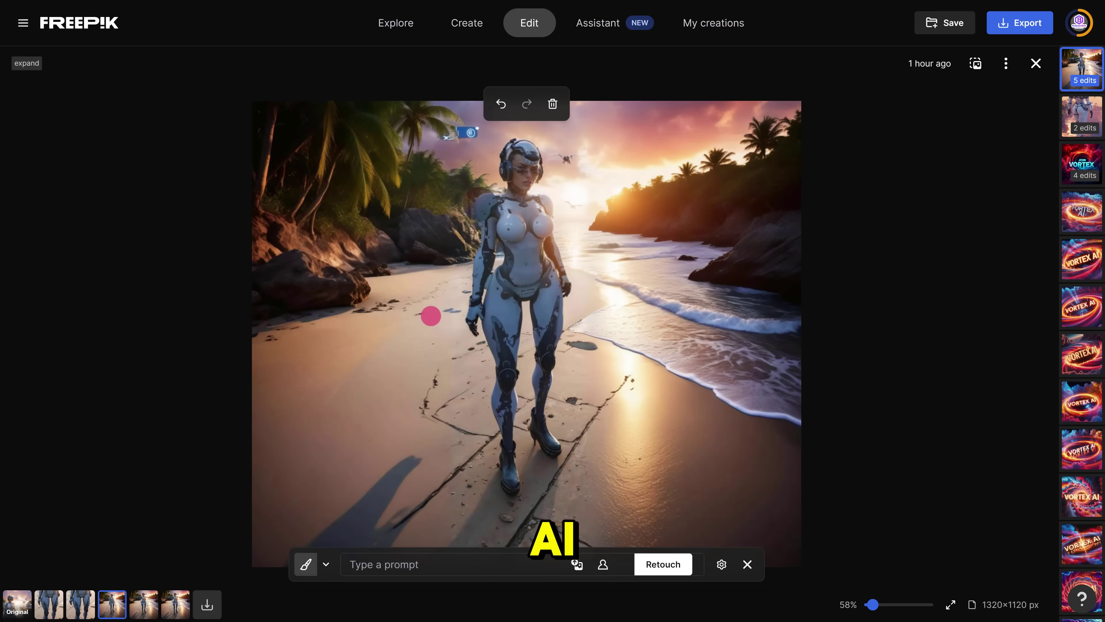
pyautogui.moveTo(480, 204); pyautogui.dragTo(480, 240)
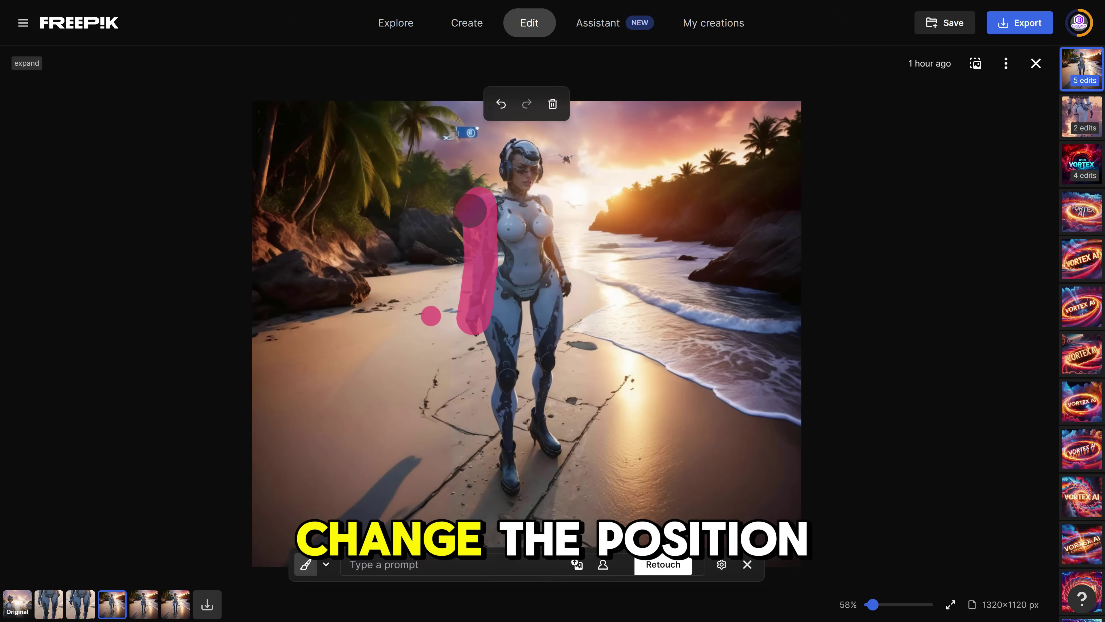
pyautogui.moveTo(467, 203); pyautogui.dragTo(363, 214)
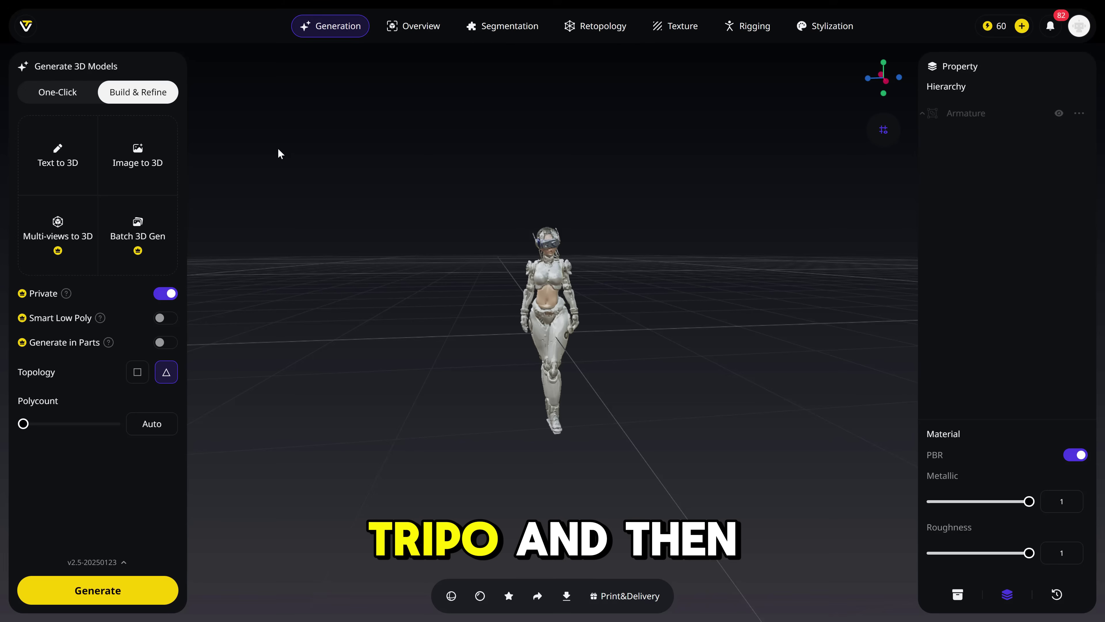
# Build an untextured T-pose model with Image to 3D and move on to Texture Gen.
pyautogui.click(137, 173)
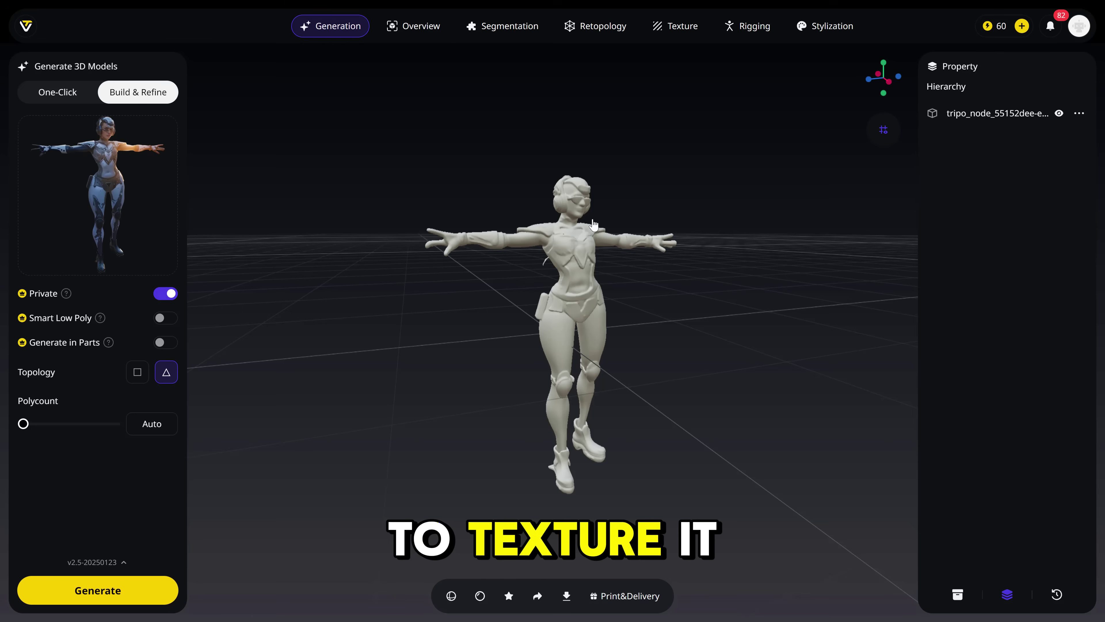
pyautogui.click(677, 26)
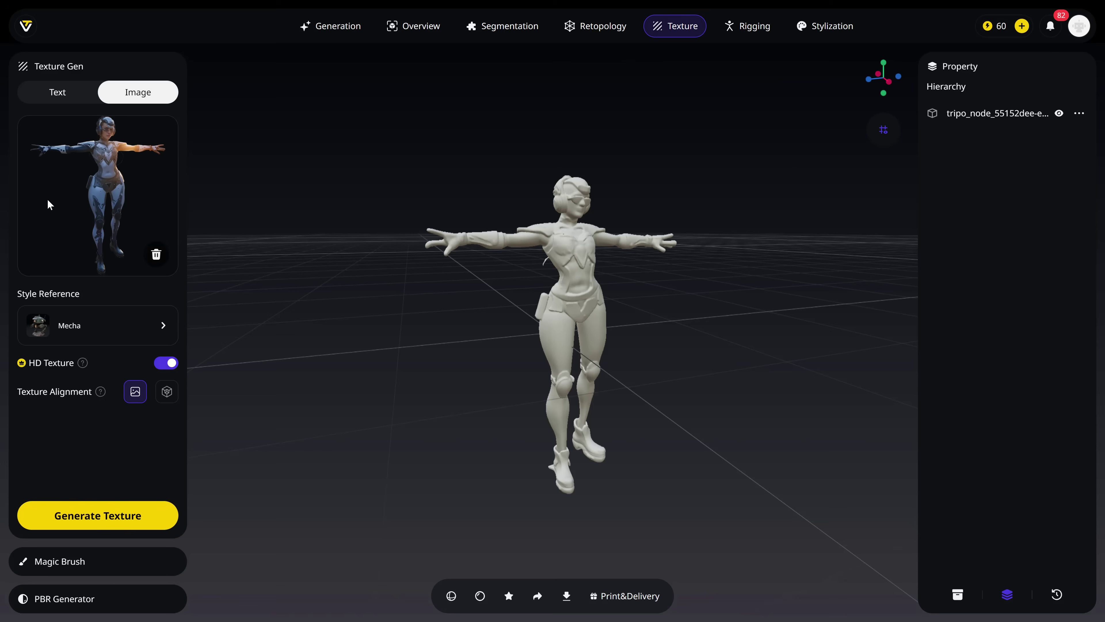
# Texture the T-pose character with the Mecha style reference and orbit to inspect its back.
pyautogui.click(57, 319)
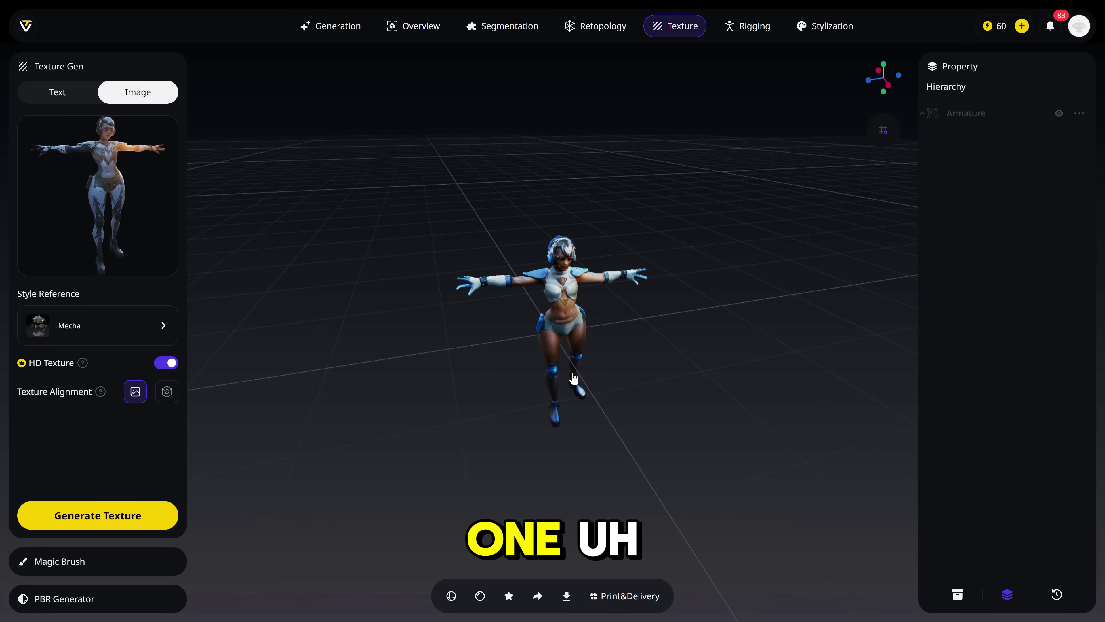
pyautogui.moveTo(638, 379); pyautogui.dragTo(508, 562)
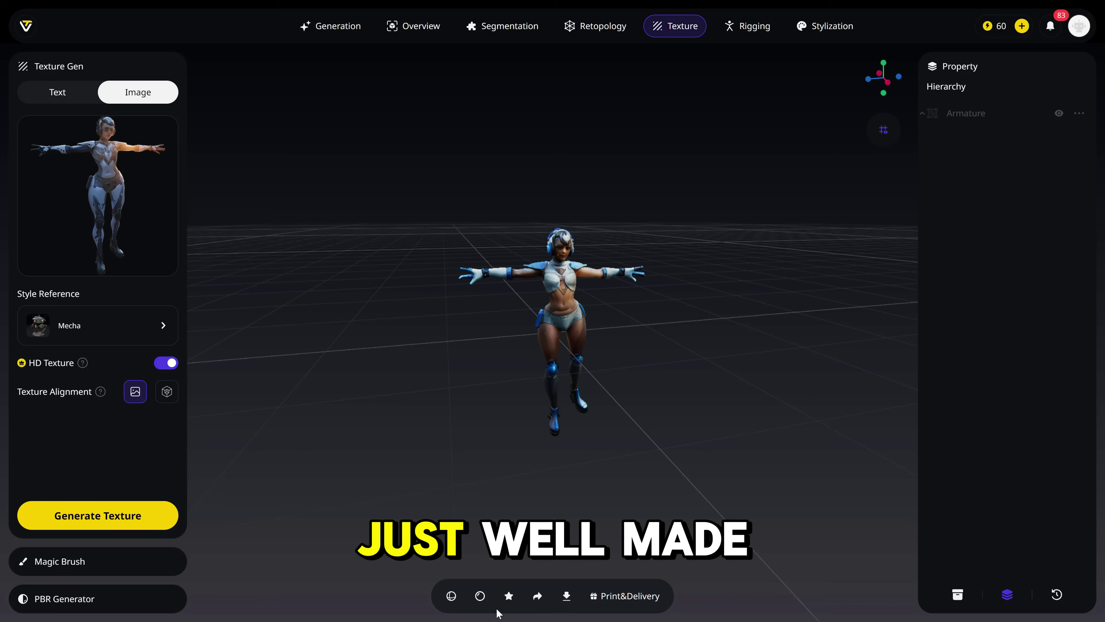
pyautogui.moveTo(480, 452); pyautogui.dragTo(487, 416)
pyautogui.scroll(5, 698, 387)
pyautogui.scroll(3, 376, 429)
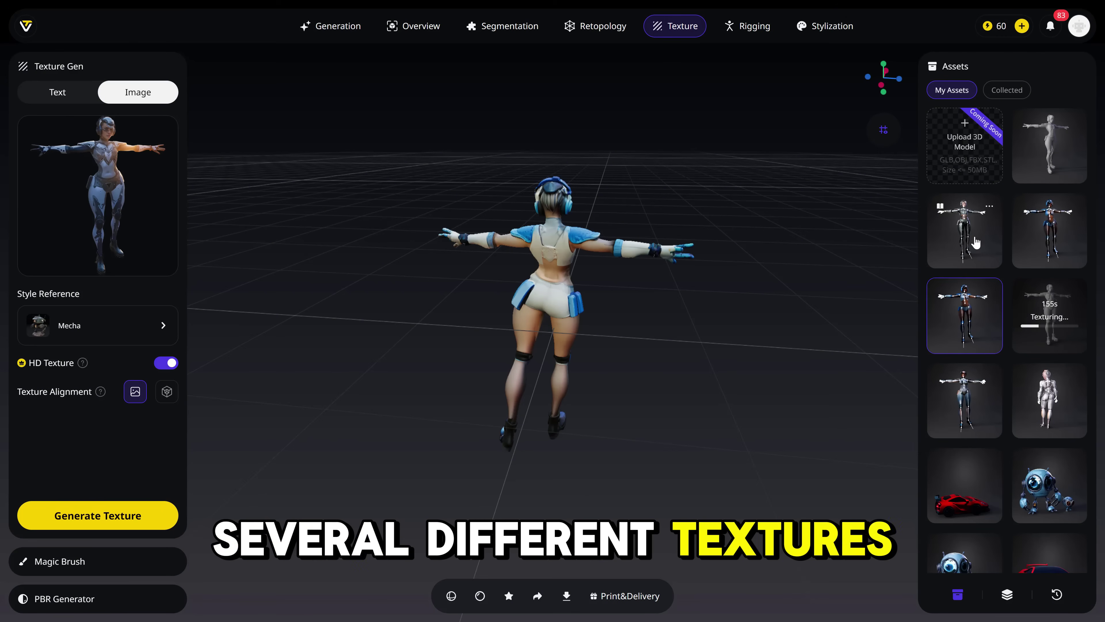
# Load the white-and-blue textured variant and orbit around it.
pyautogui.click(976, 242)
pyautogui.moveTo(646, 316); pyautogui.dragTo(413, 322)
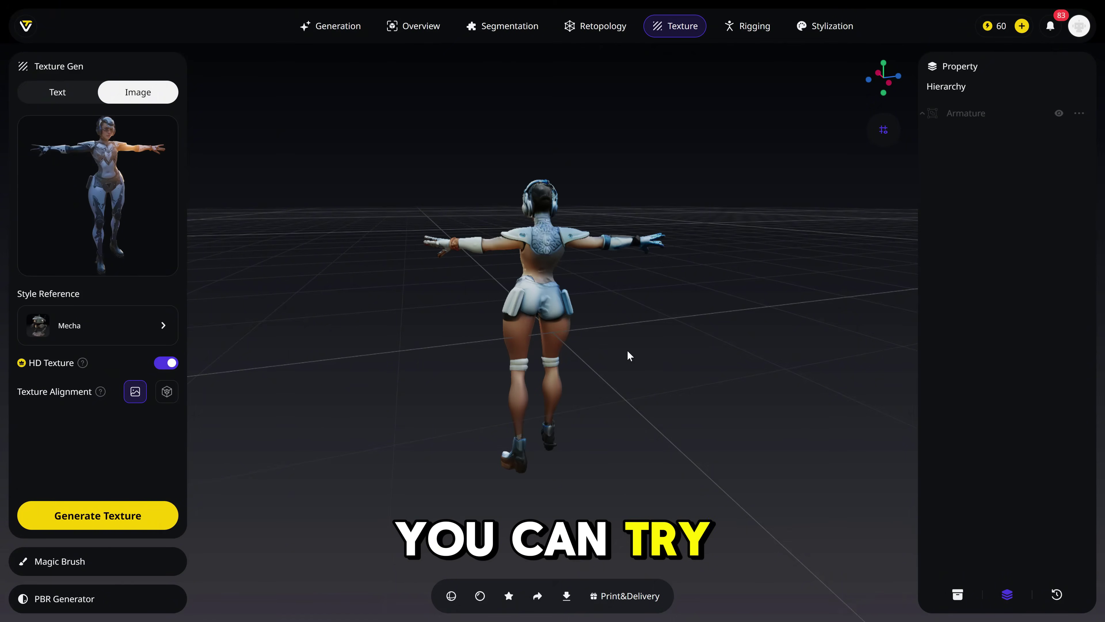
pyautogui.moveTo(629, 352); pyautogui.dragTo(768, 260)
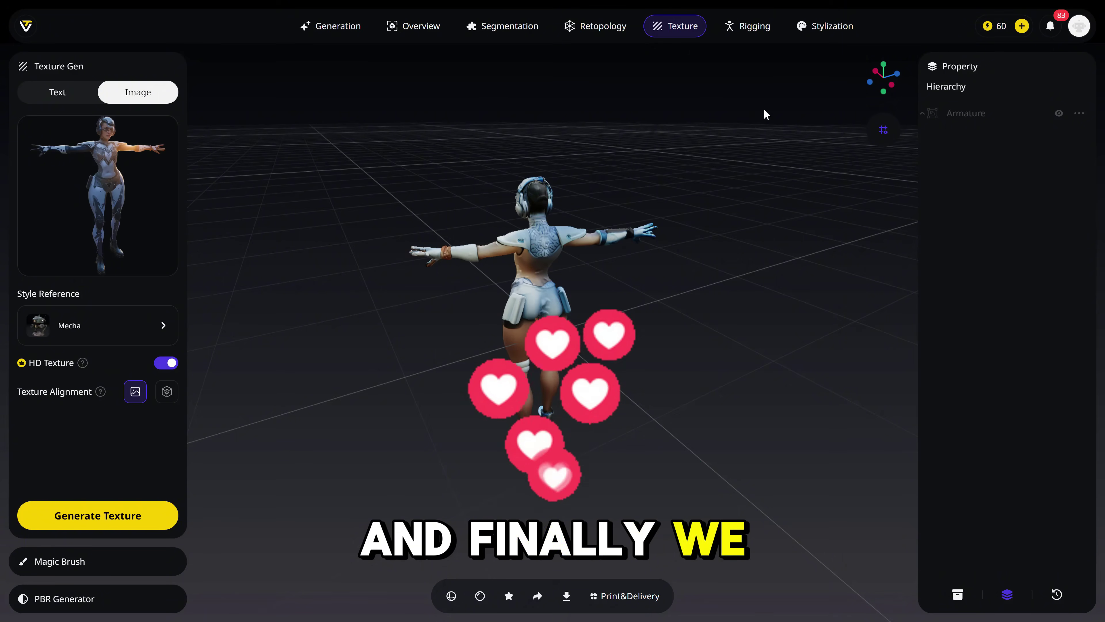
# Show the rigged character's skeleton bones and browse the Walk and Run animation cards.
pyautogui.click(751, 30)
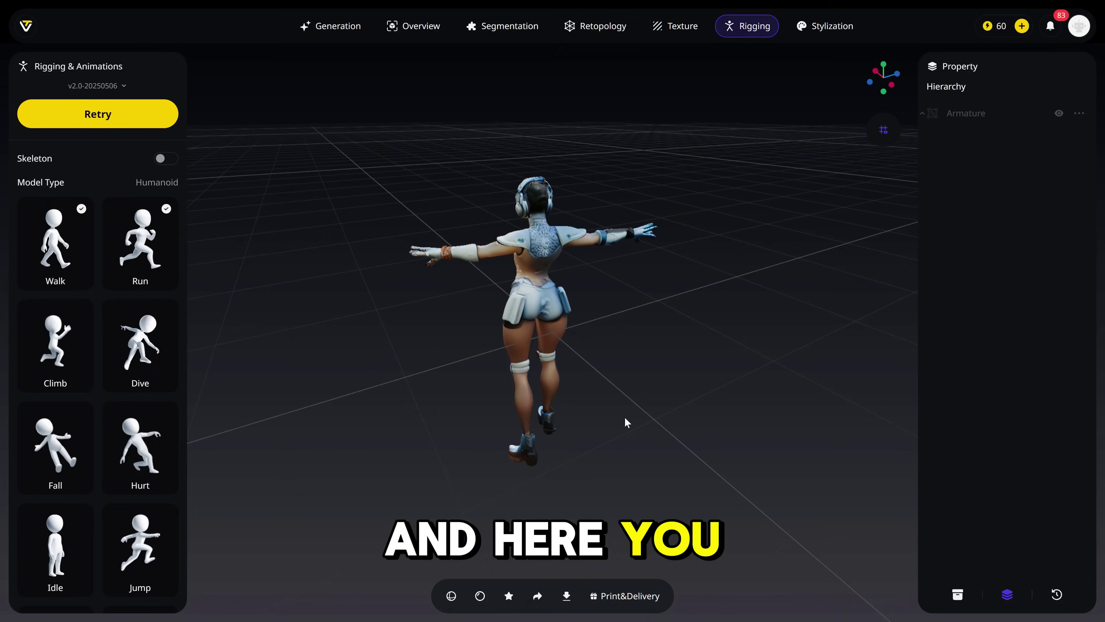
pyautogui.click(166, 159)
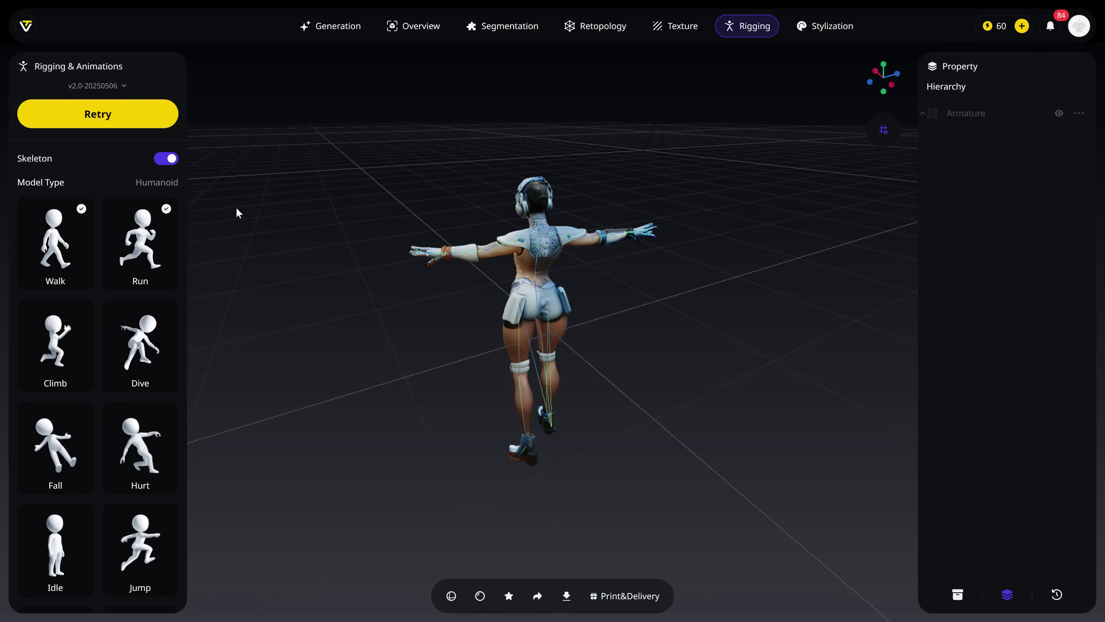
pyautogui.moveTo(478, 270); pyautogui.dragTo(823, 237)
pyautogui.scroll(3, 576, 269)
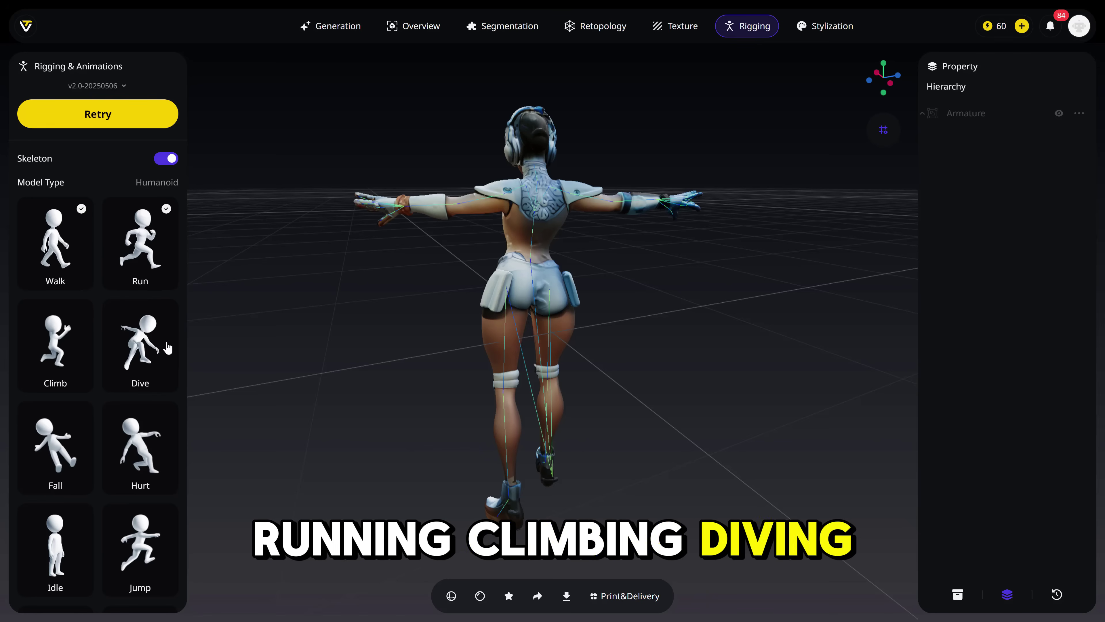
pyautogui.scroll(-2, 117, 397)
pyautogui.scroll(-2, 100, 439)
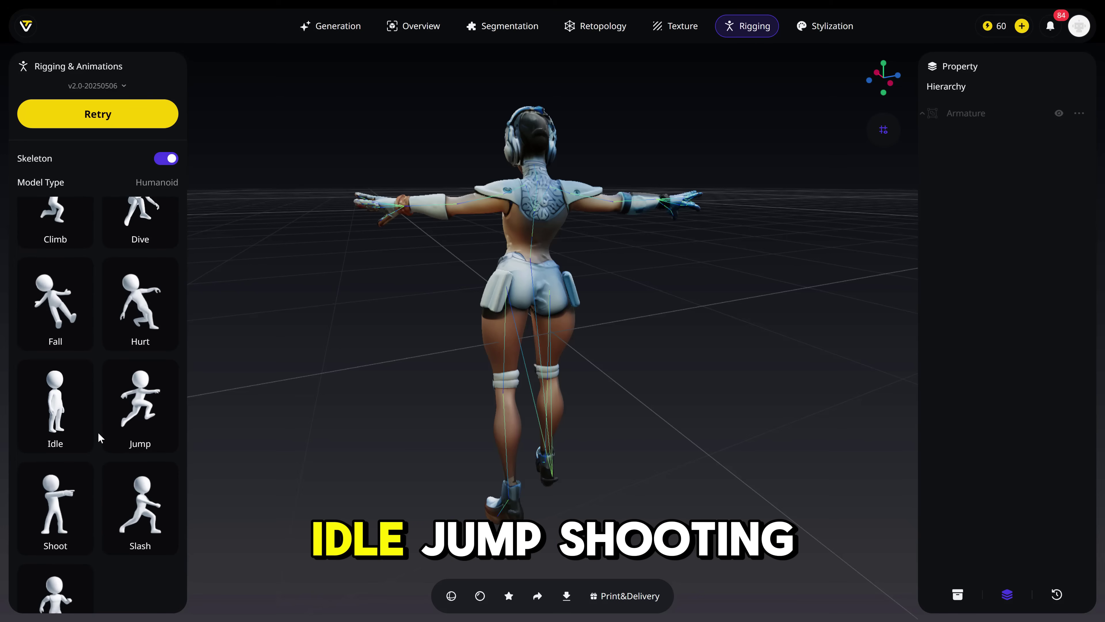
pyautogui.scroll(-2, 67, 493)
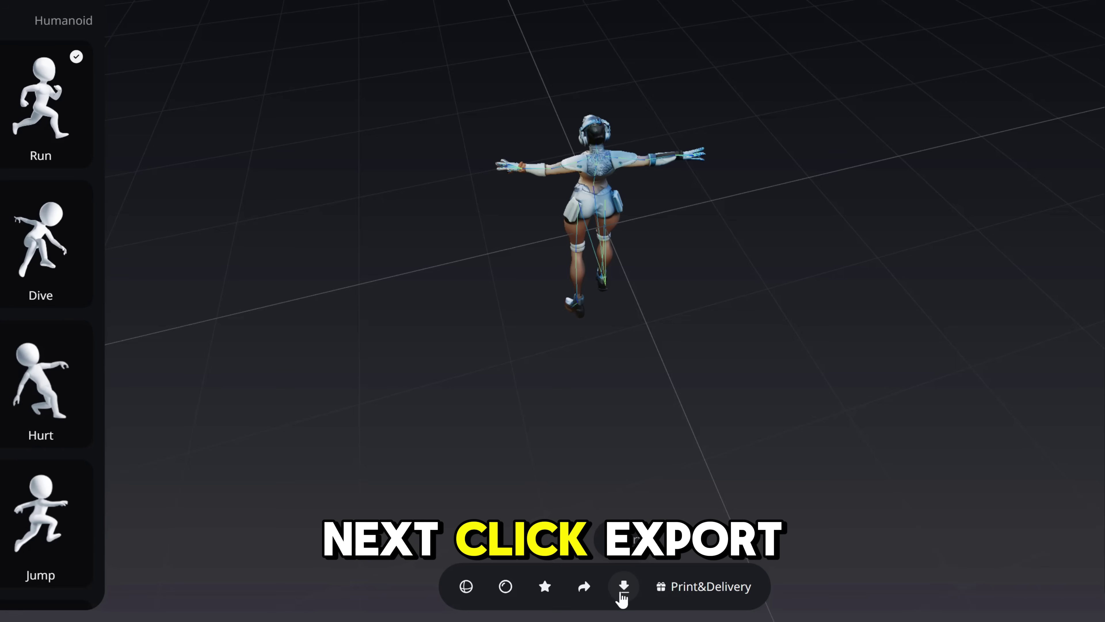
# Set the model export format to FBX instead of GLB, with skeleton and Pack UV enabled.
pyautogui.click(623, 588)
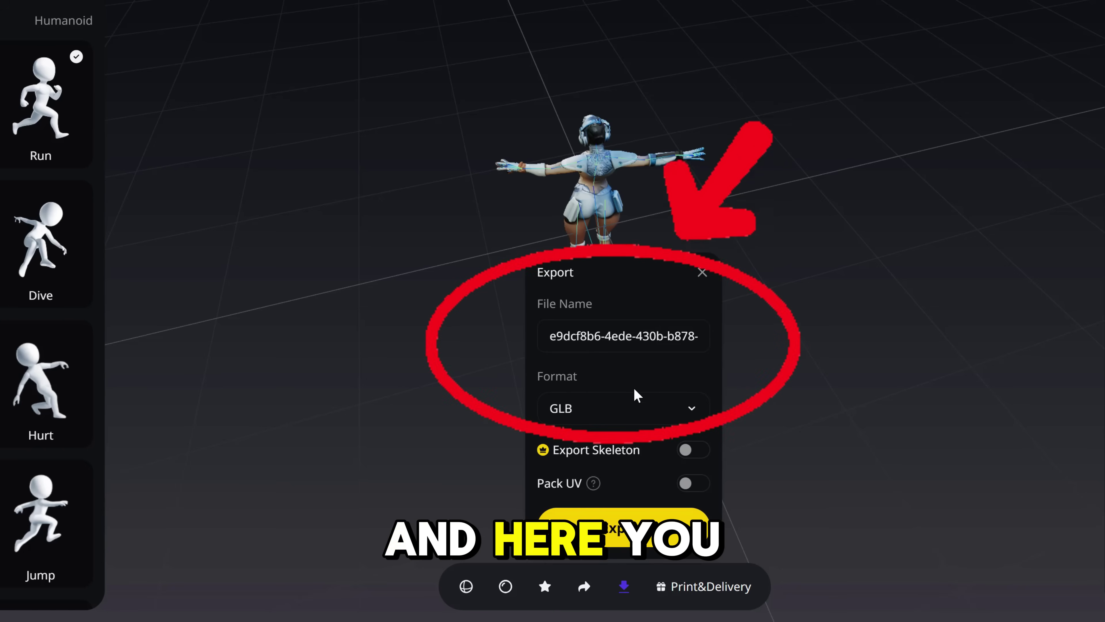
pyautogui.click(593, 411)
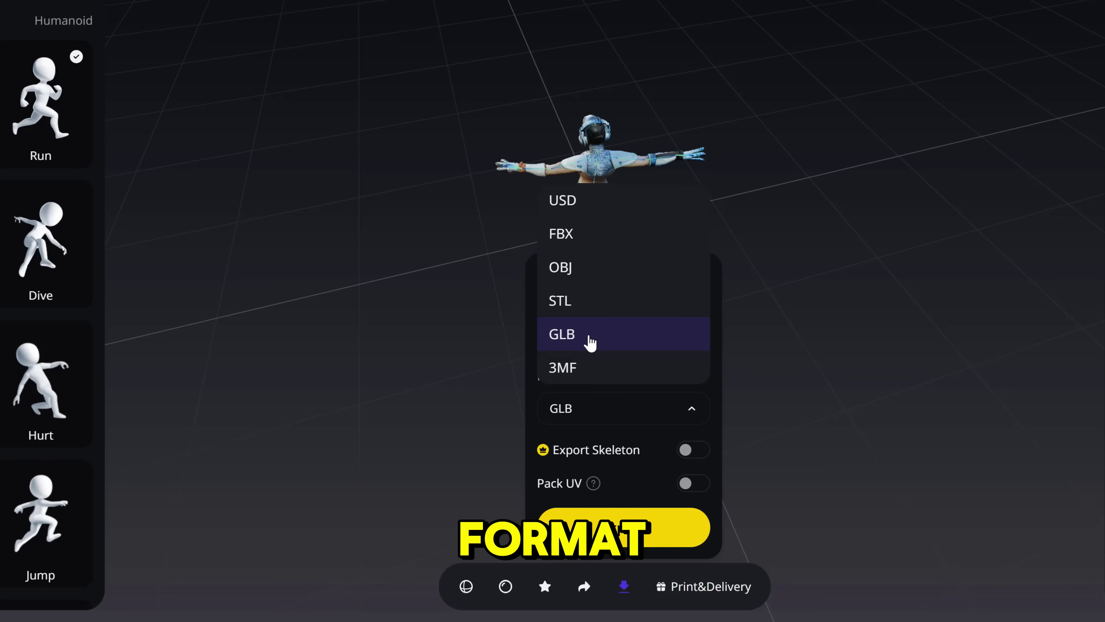
pyautogui.click(586, 237)
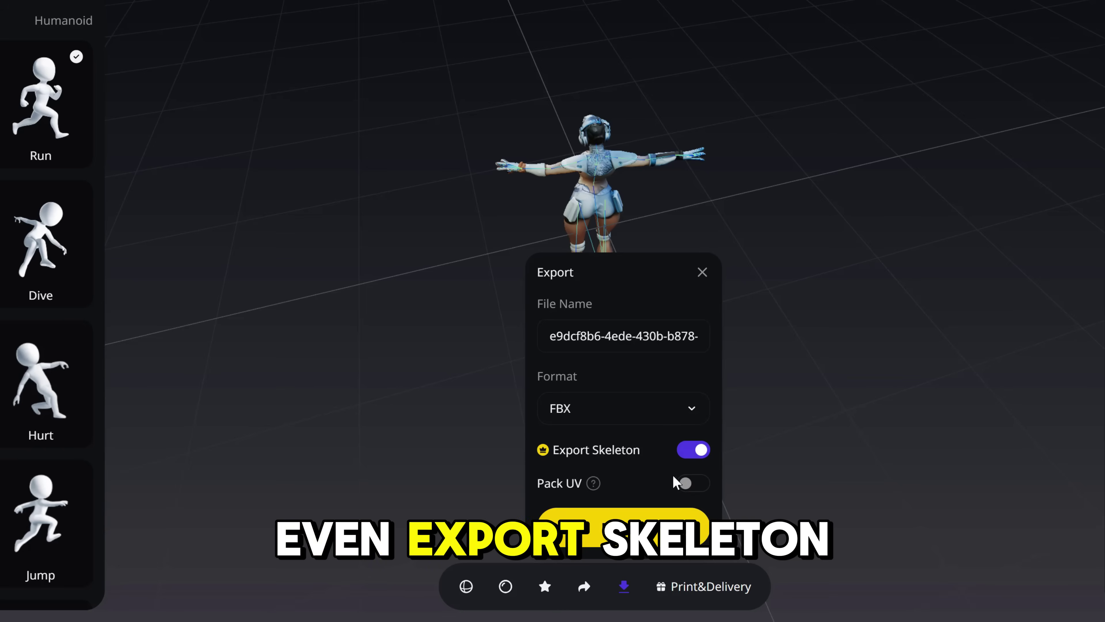
pyautogui.moveTo(594, 483)
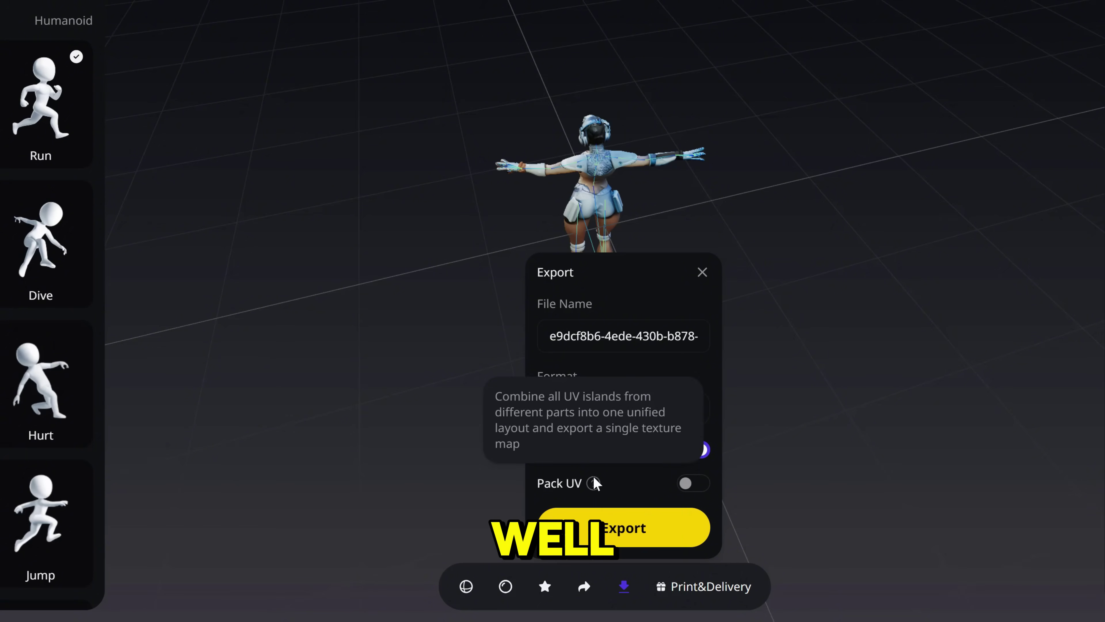
pyautogui.click(693, 483)
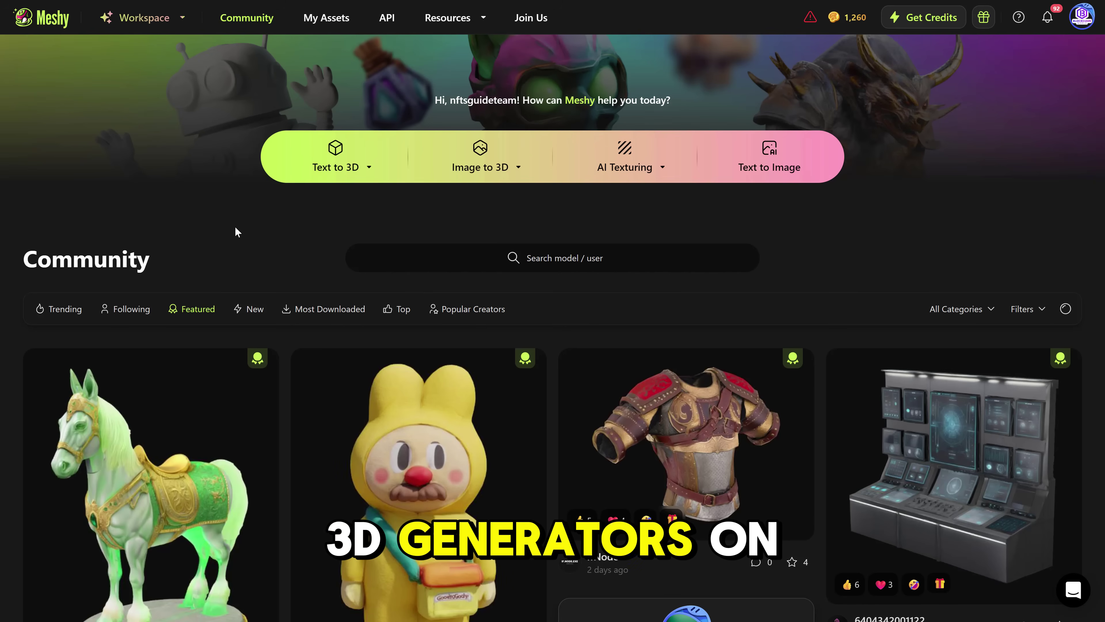
# Paste the robotic-woman image into Image to 3D and keep Meshy-5 Preview as the AI model.
pyautogui.click(114, 25)
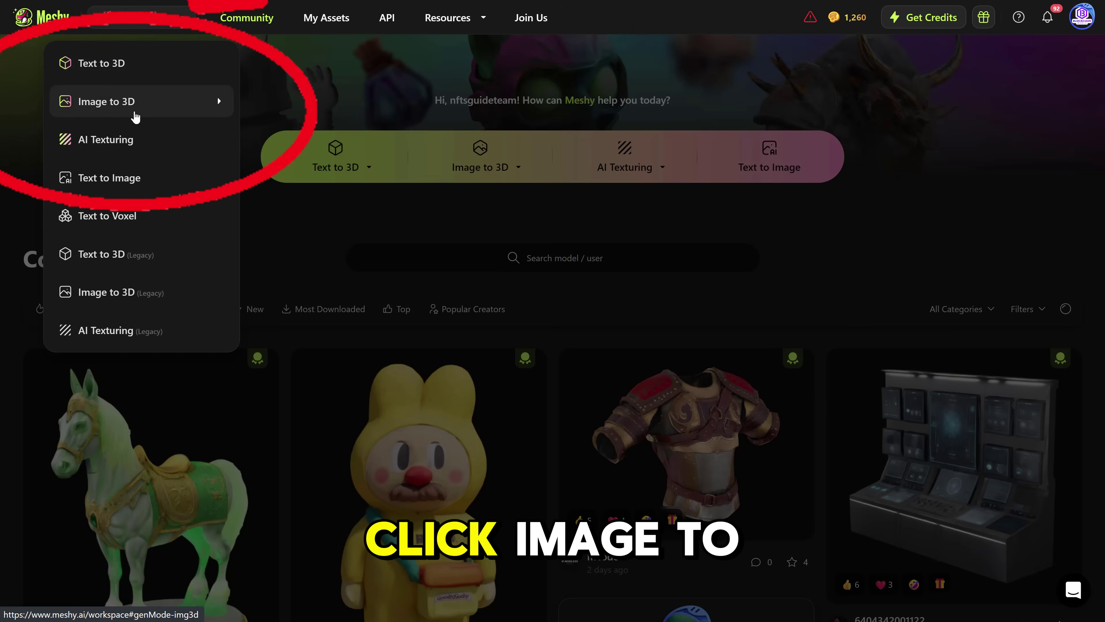
pyautogui.click(180, 107)
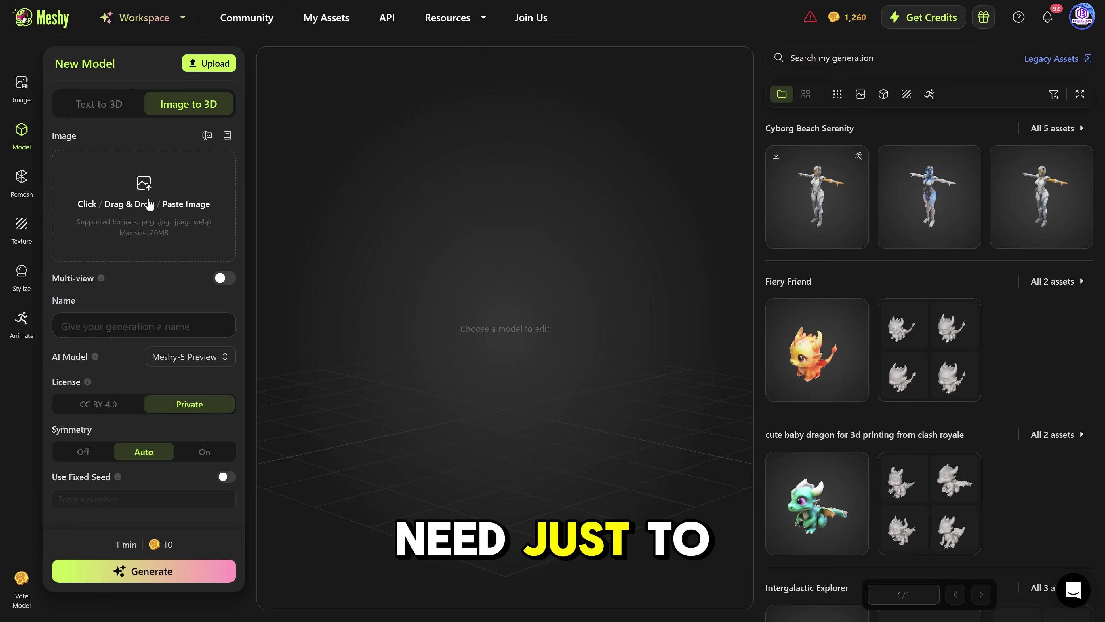
pyautogui.hotkey('ctrl', 'v')
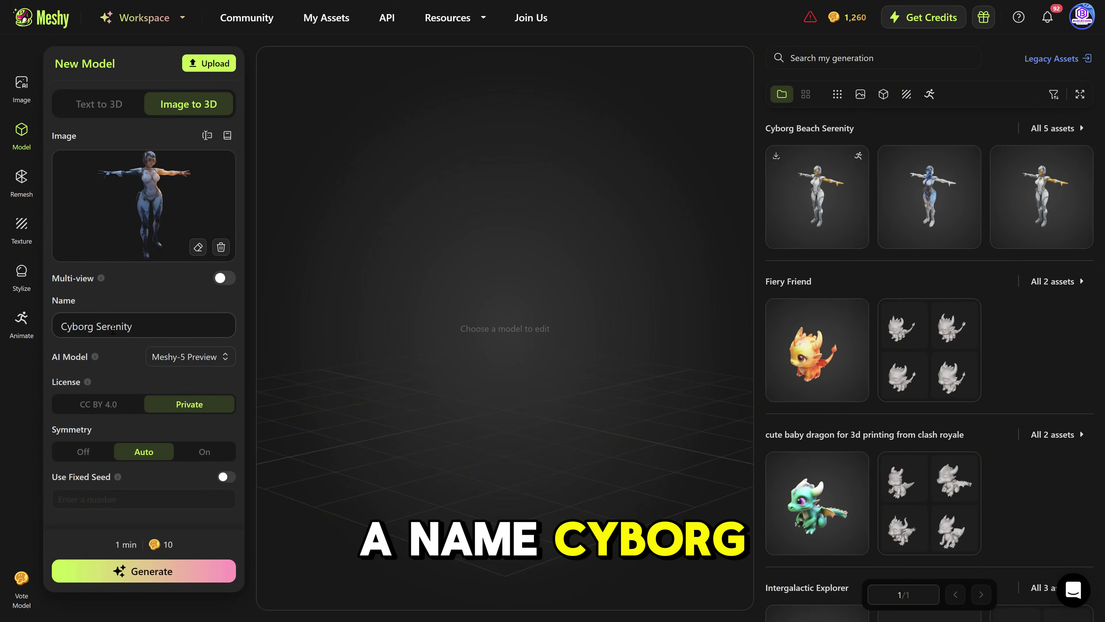
pyautogui.click(160, 358)
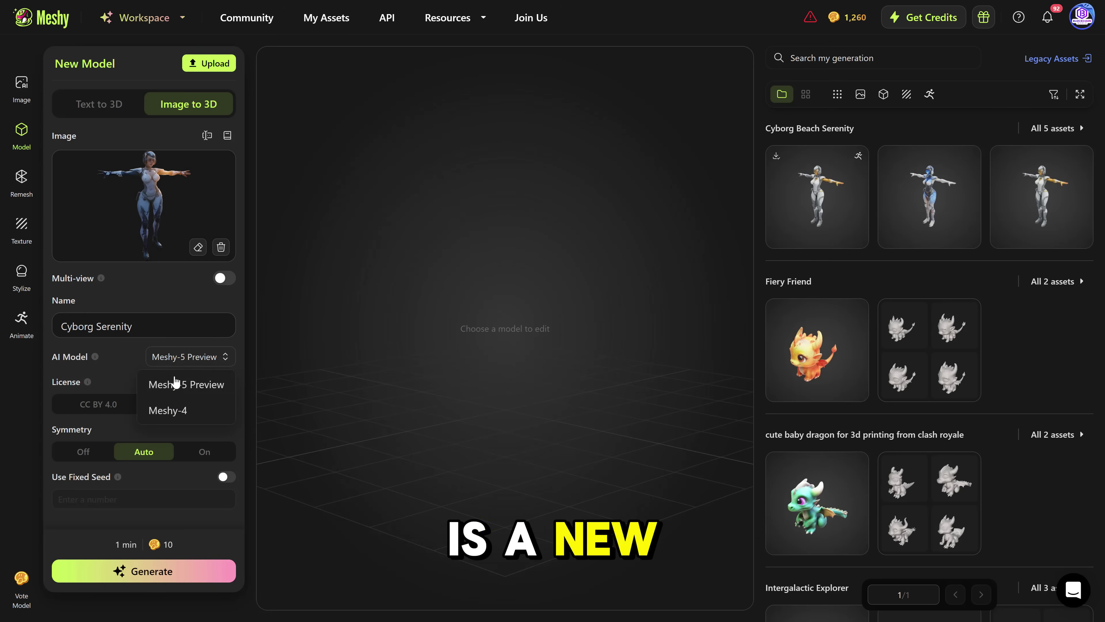
pyautogui.click(195, 387)
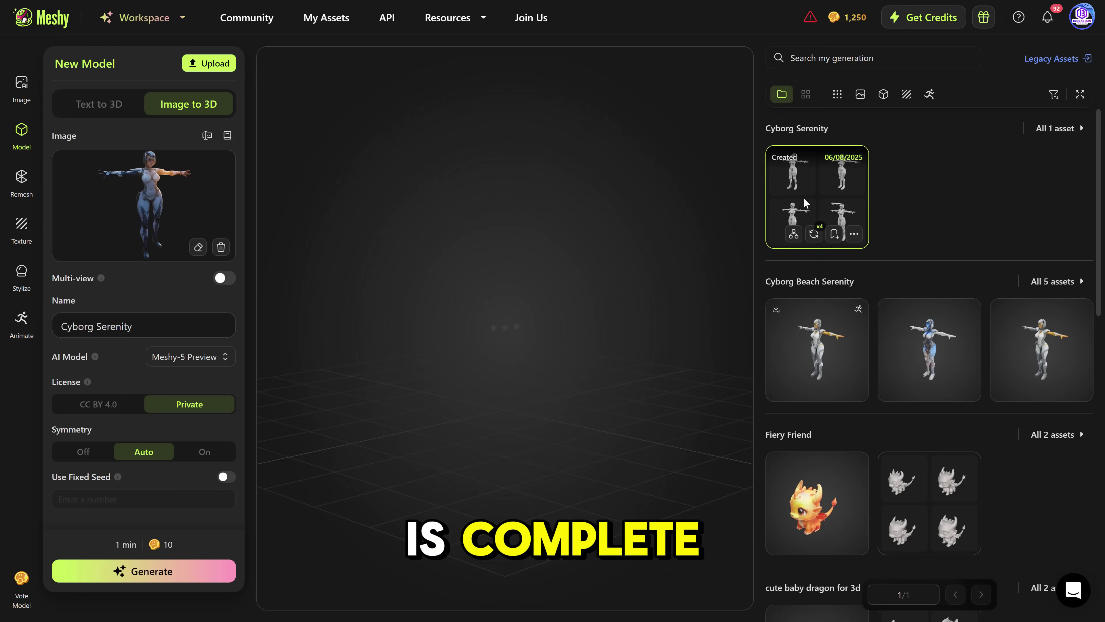
# Open the Cyborg Serenity drafts and pick the bottom-left one to finalize.
pyautogui.click(805, 203)
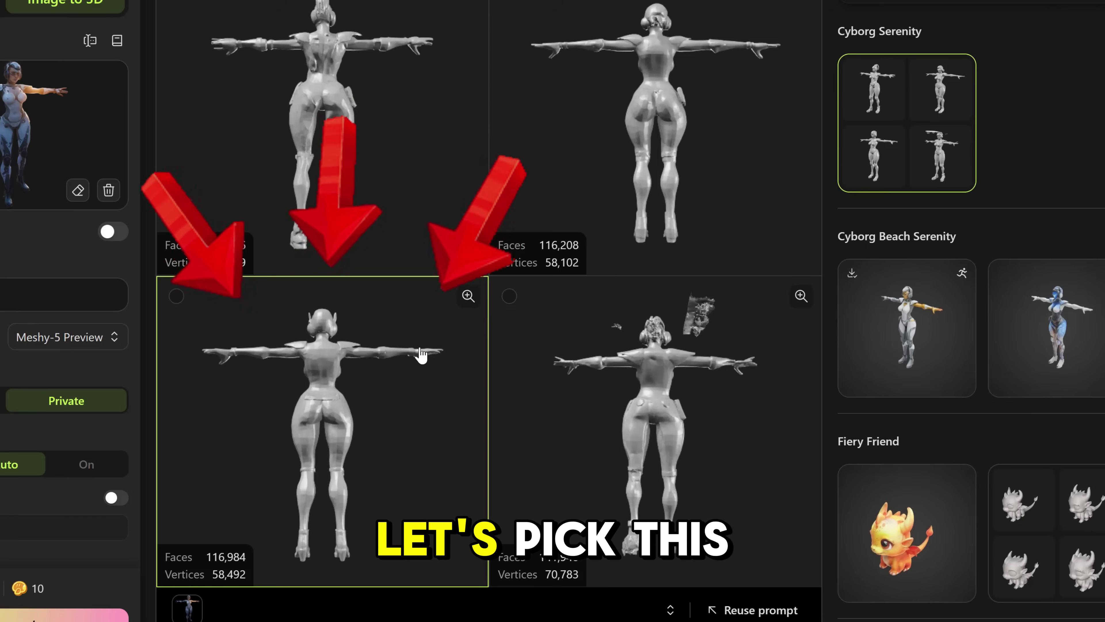
pyautogui.click(417, 364)
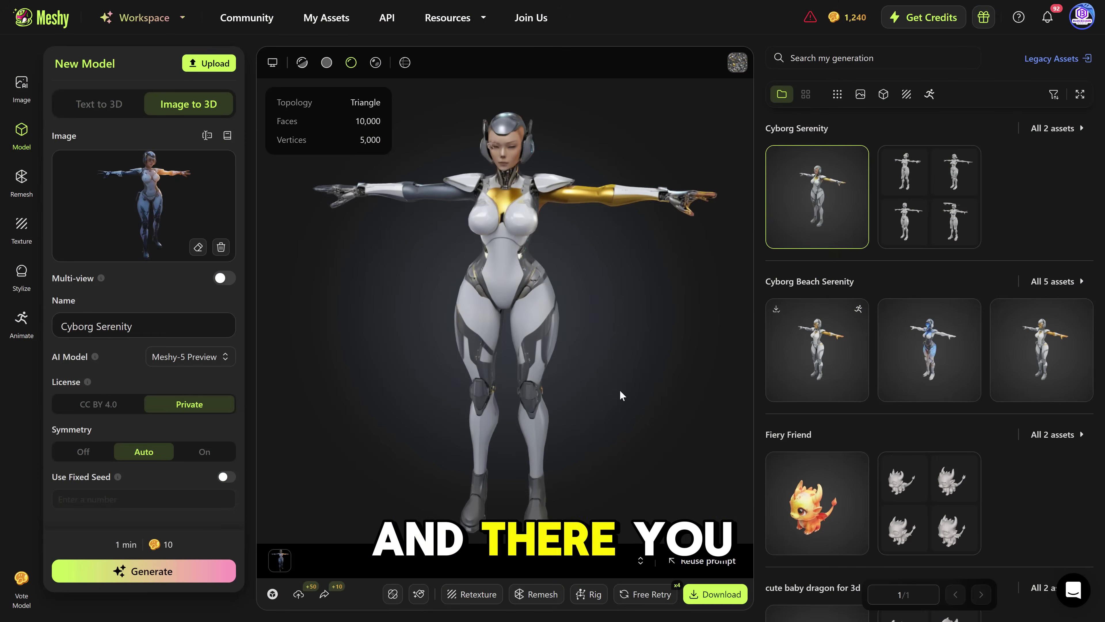
pyautogui.moveTo(608, 359)
pyautogui.mouseDown()
pyautogui.moveTo(649, 365)
pyautogui.moveTo(636, 394)
pyautogui.moveTo(410, 376)
pyautogui.moveTo(368, 362)
pyautogui.moveTo(486, 336)
pyautogui.moveTo(631, 406)
pyautogui.moveTo(665, 393)
pyautogui.moveTo(594, 403)
pyautogui.moveTo(594, 430)
pyautogui.mouseUp()
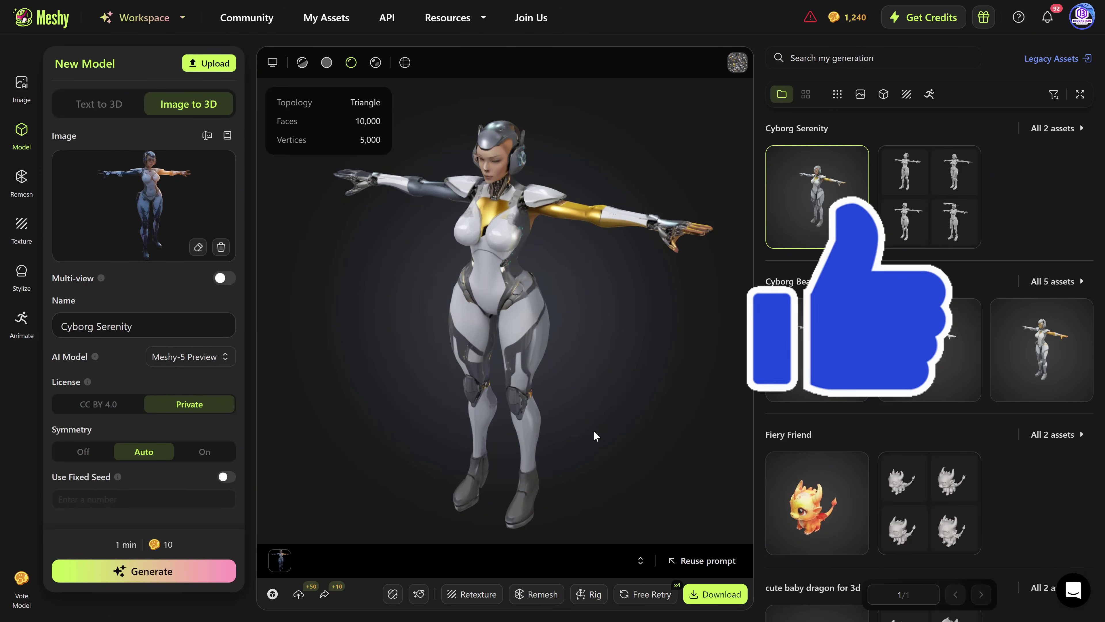
# Rig Cyborg Serenity as Humanoid with default rotation and 1.7 m height, confirming the joint markers.
pyautogui.click(589, 594)
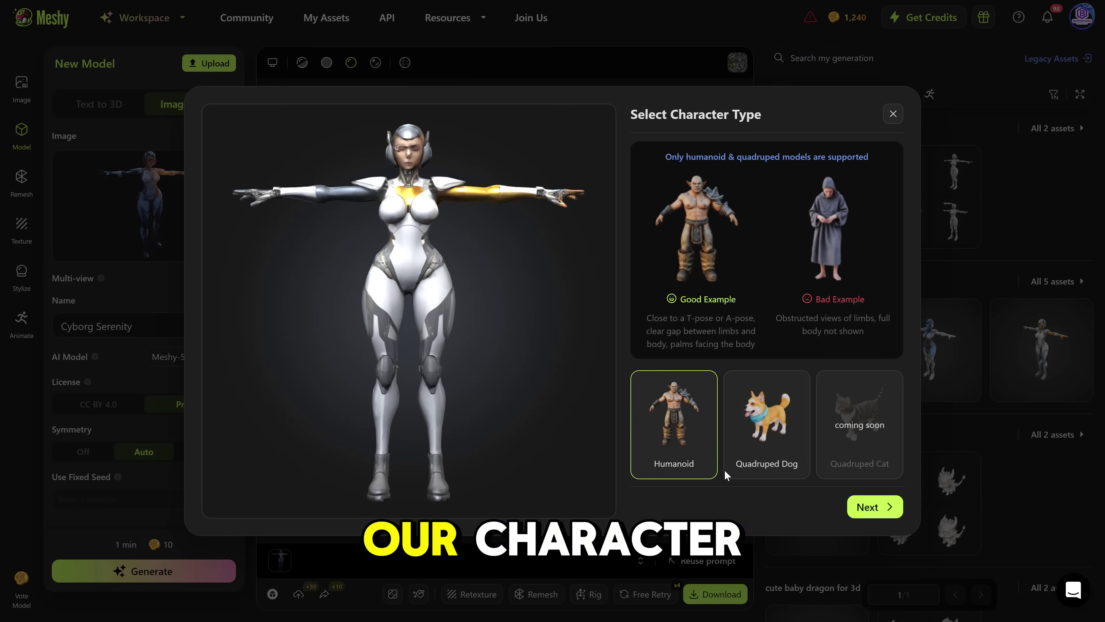
pyautogui.click(875, 508)
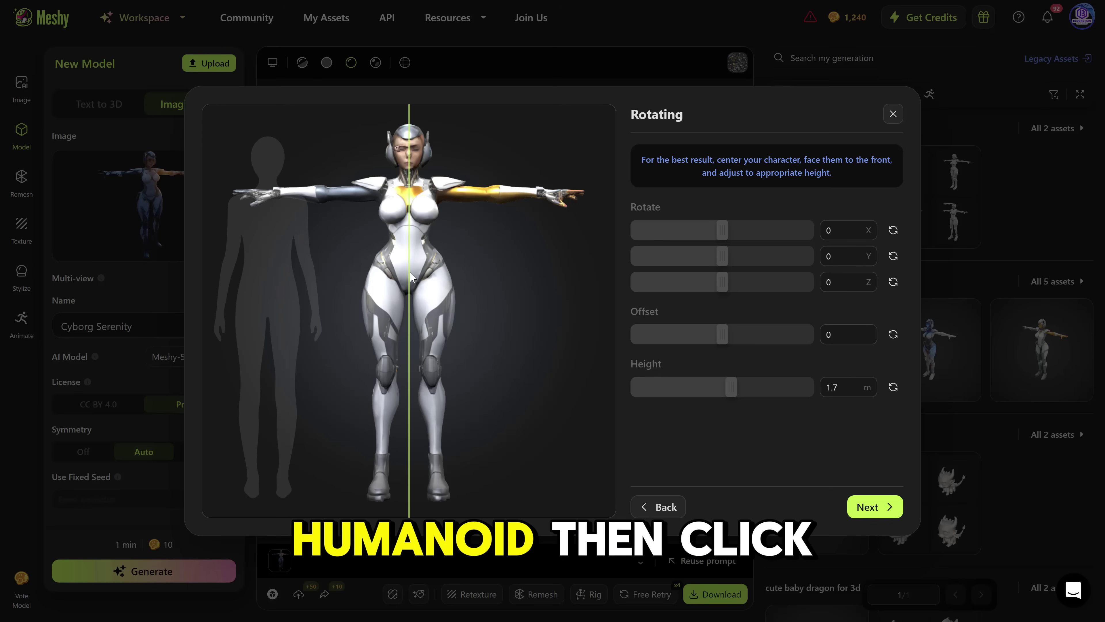
pyautogui.click(874, 508)
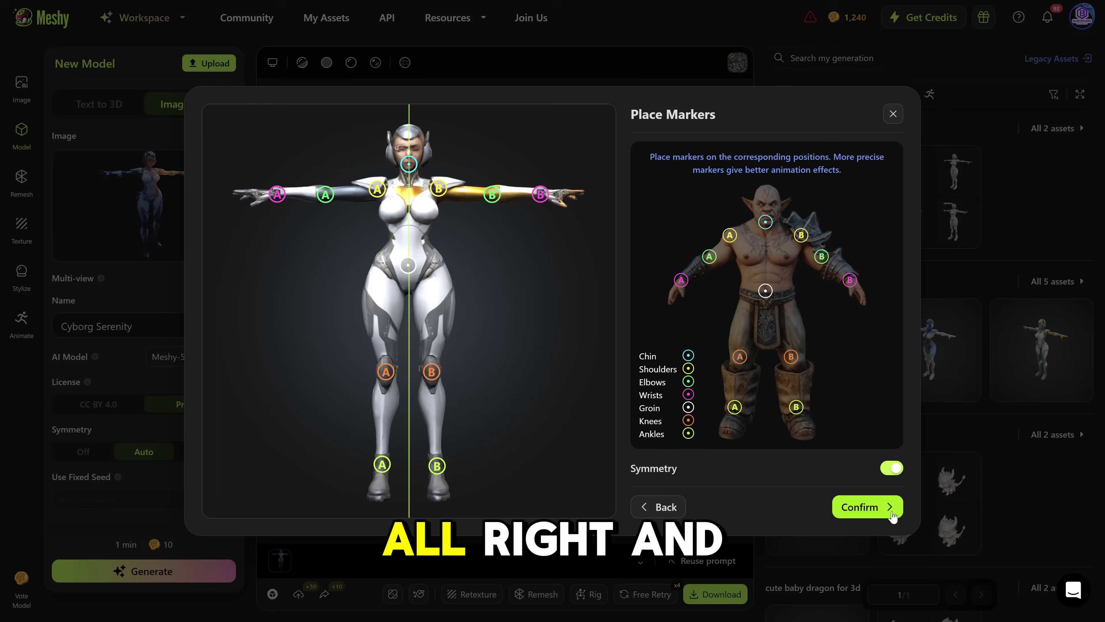
pyautogui.click(864, 508)
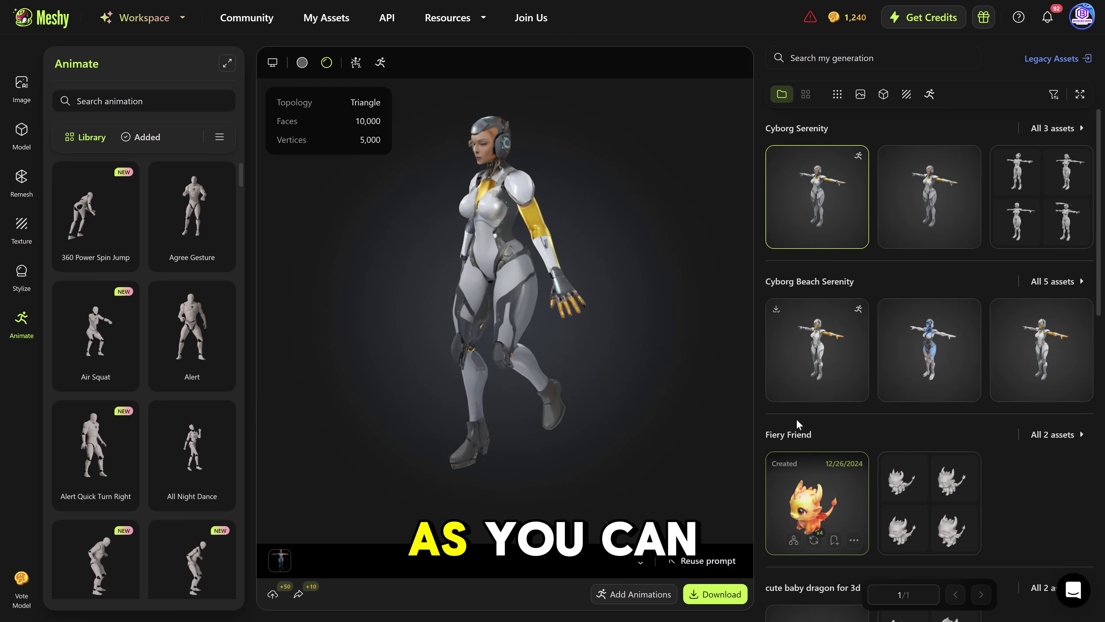
# Orbit around Cyborg Serenity, then add the Bubble Dance animation from the Animate library.
pyautogui.moveTo(576, 337); pyautogui.dragTo(662, 318)
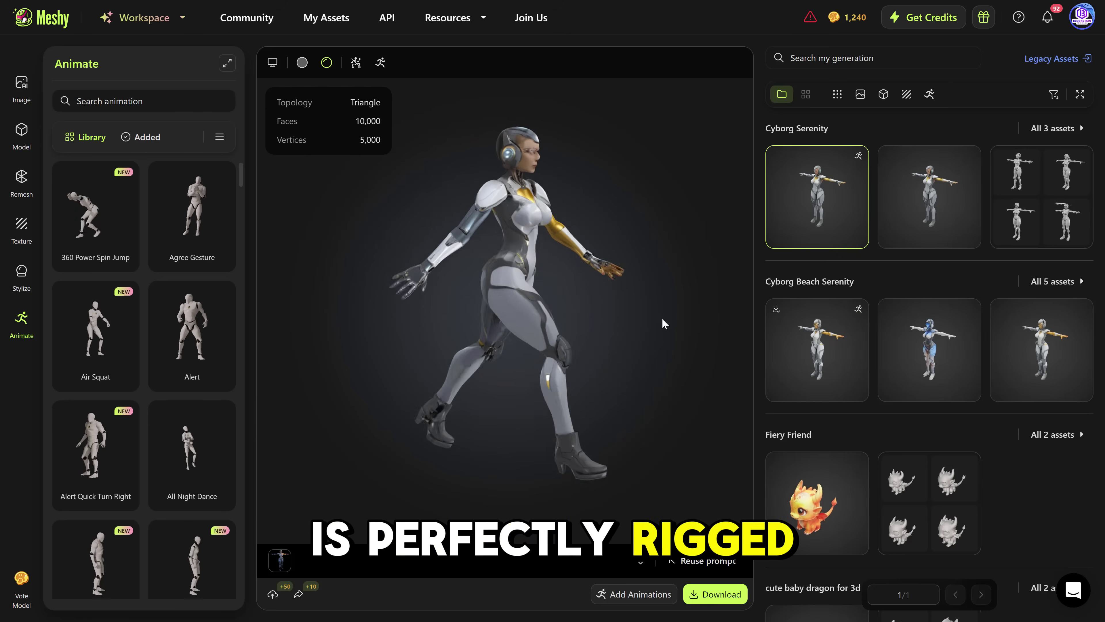
pyautogui.moveTo(433, 310); pyautogui.dragTo(515, 315)
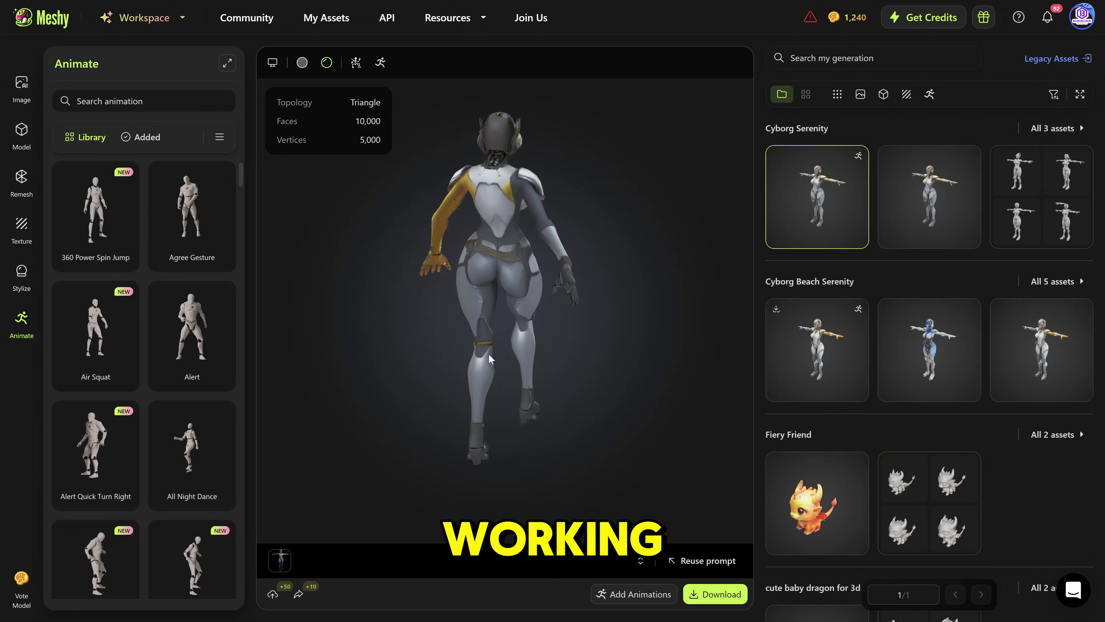
pyautogui.moveTo(174, 334)
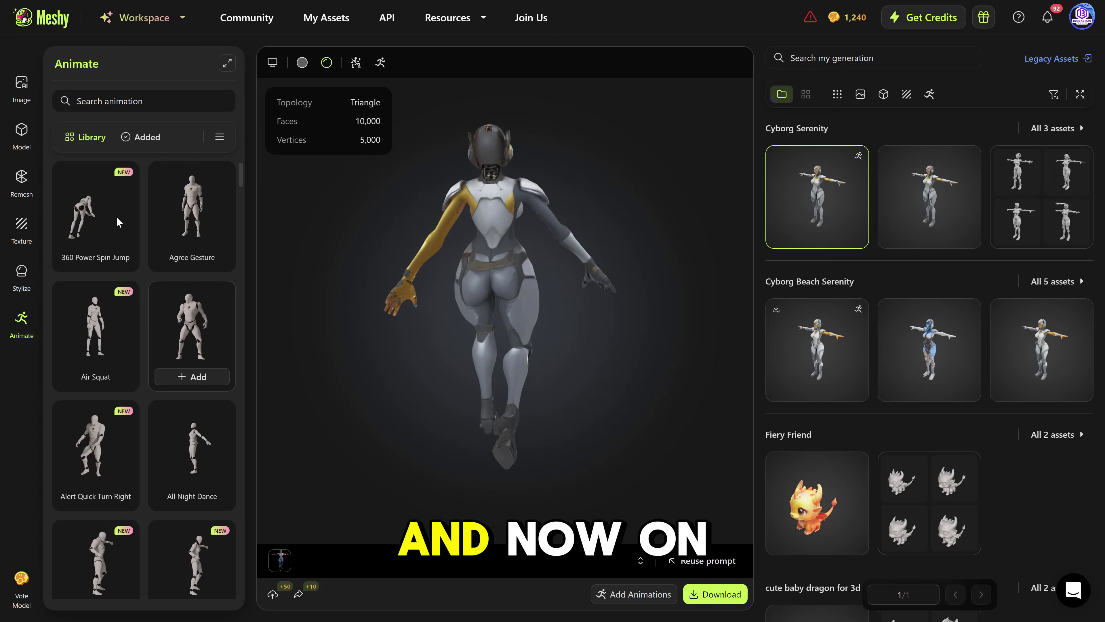
pyautogui.scroll(-2, 115, 243)
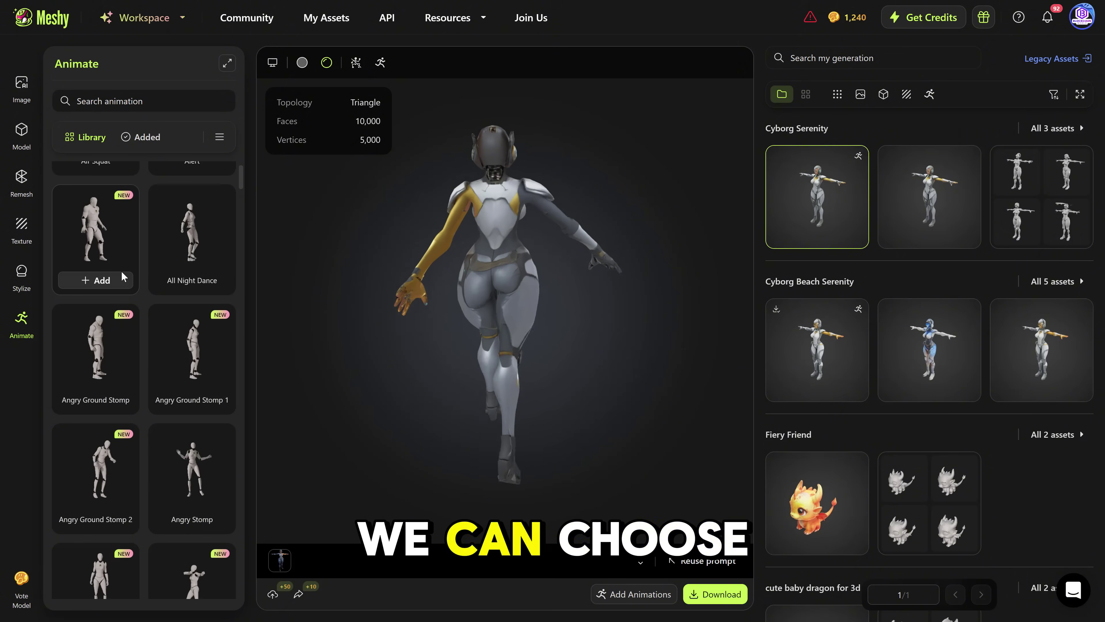
pyautogui.scroll(-5, 120, 274)
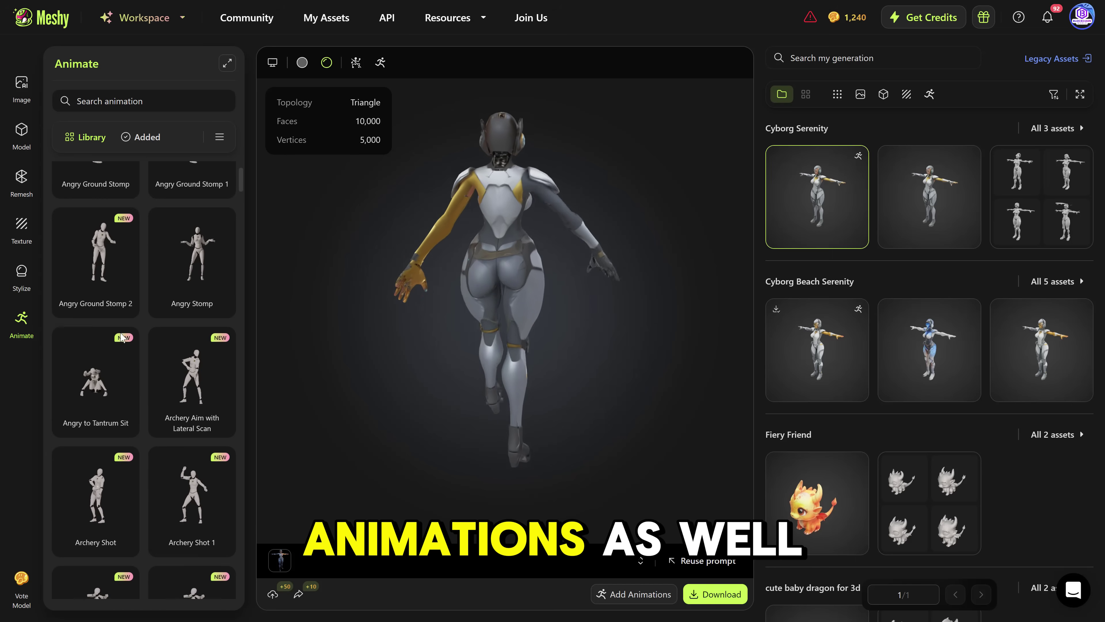
pyautogui.scroll(-4, 197, 313)
pyautogui.scroll(-5, 196, 330)
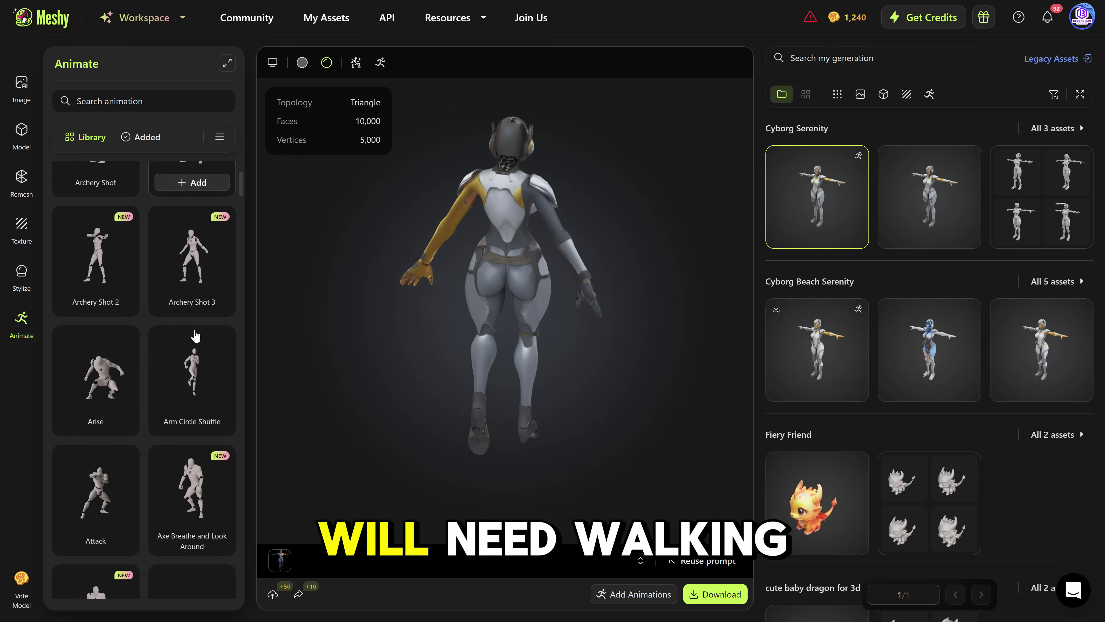
pyautogui.scroll(-3, 194, 332)
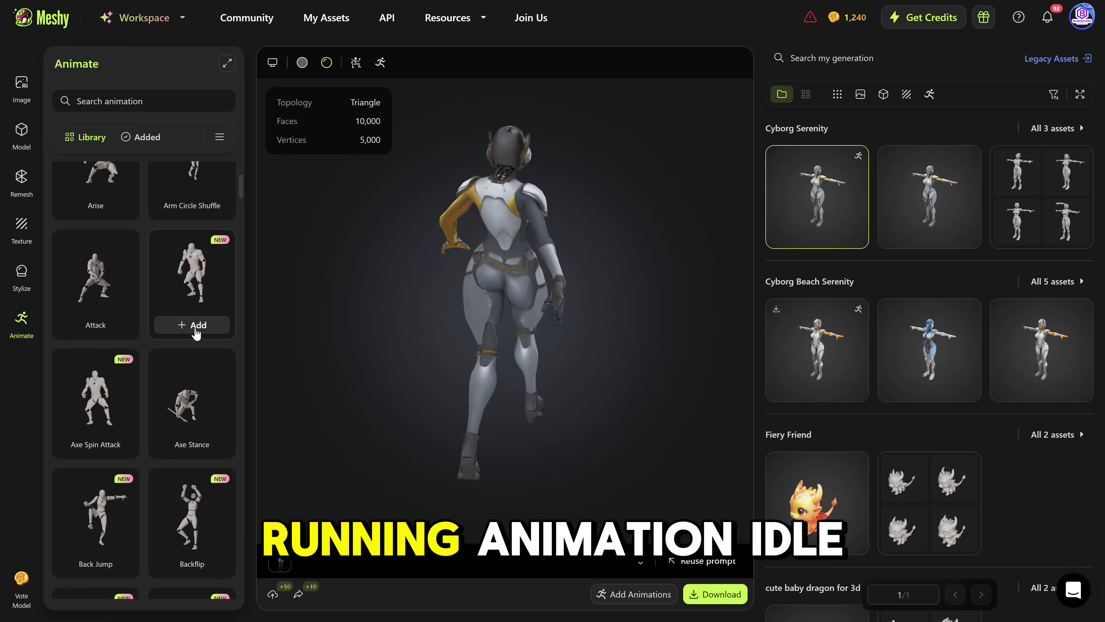
pyautogui.scroll(-5, 194, 332)
pyautogui.scroll(-1, 192, 305)
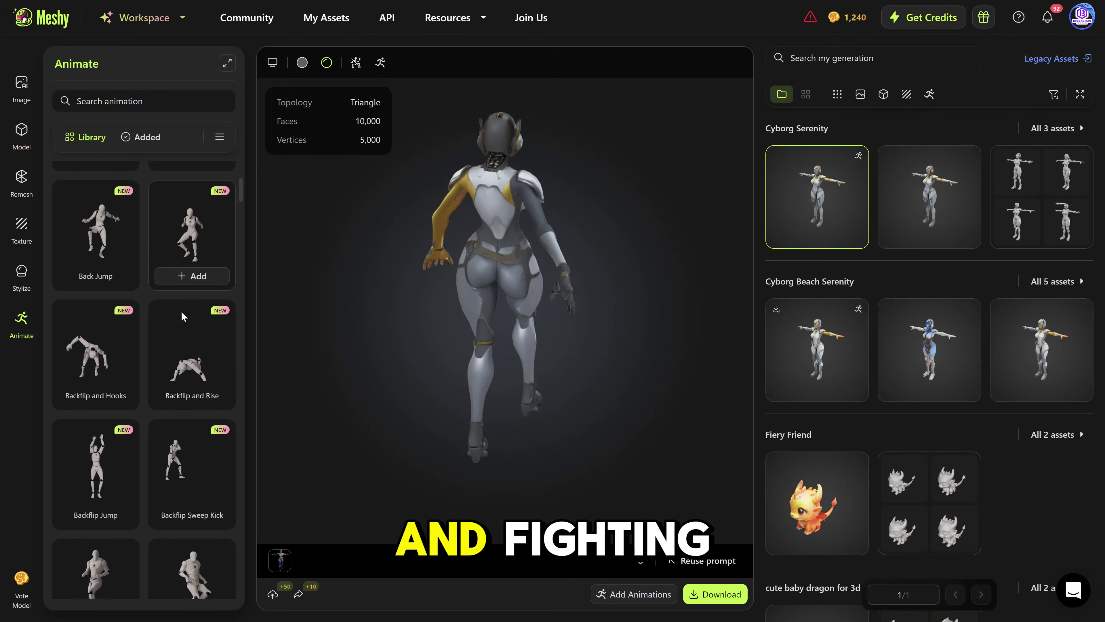
pyautogui.scroll(-6, 181, 311)
pyautogui.click(96, 413)
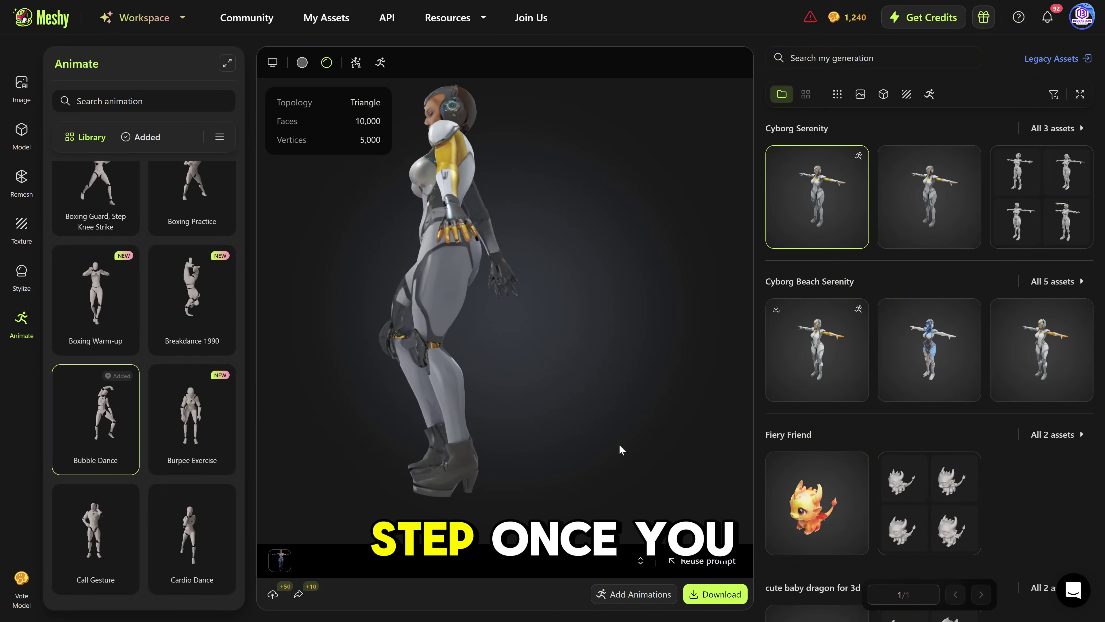
# Download the character in fbx format with Rigged Character switched on.
pyautogui.click(713, 594)
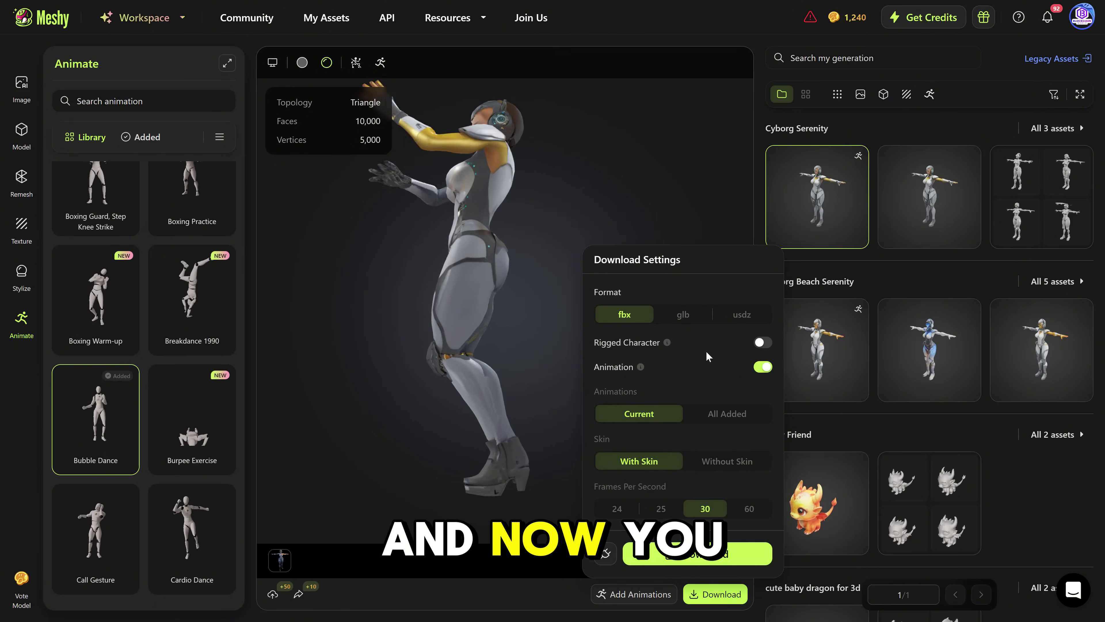
pyautogui.click(765, 344)
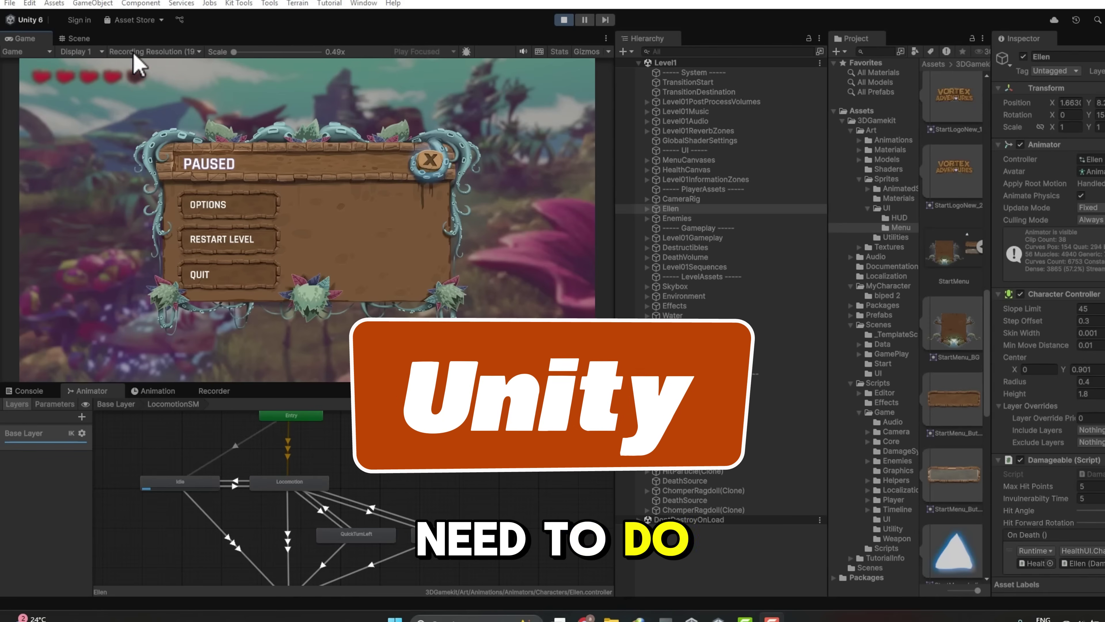
# Frame Ellen in the 3D Scene view, dock Scene beside Game, and close the pause menu.
pyautogui.click(75, 38)
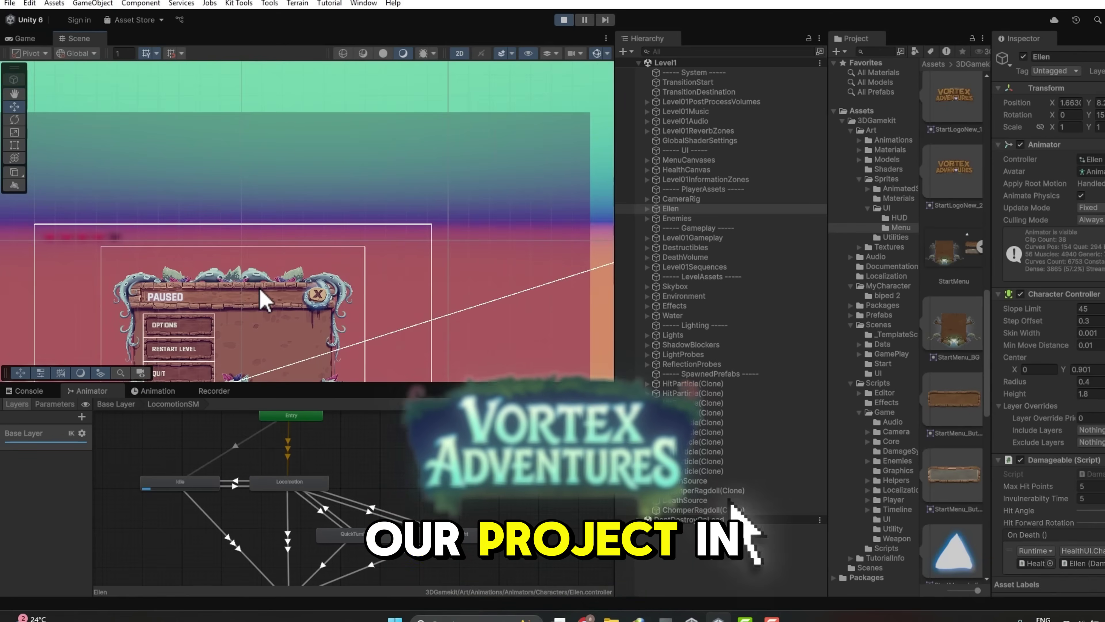
pyautogui.click(459, 53)
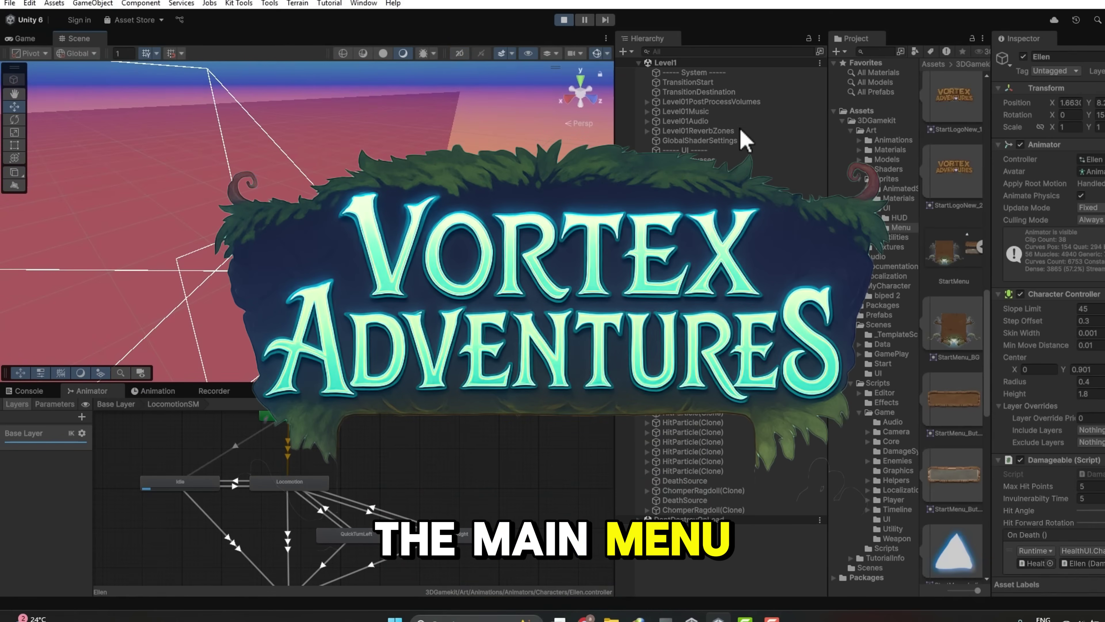
pyautogui.doubleClick(694, 112)
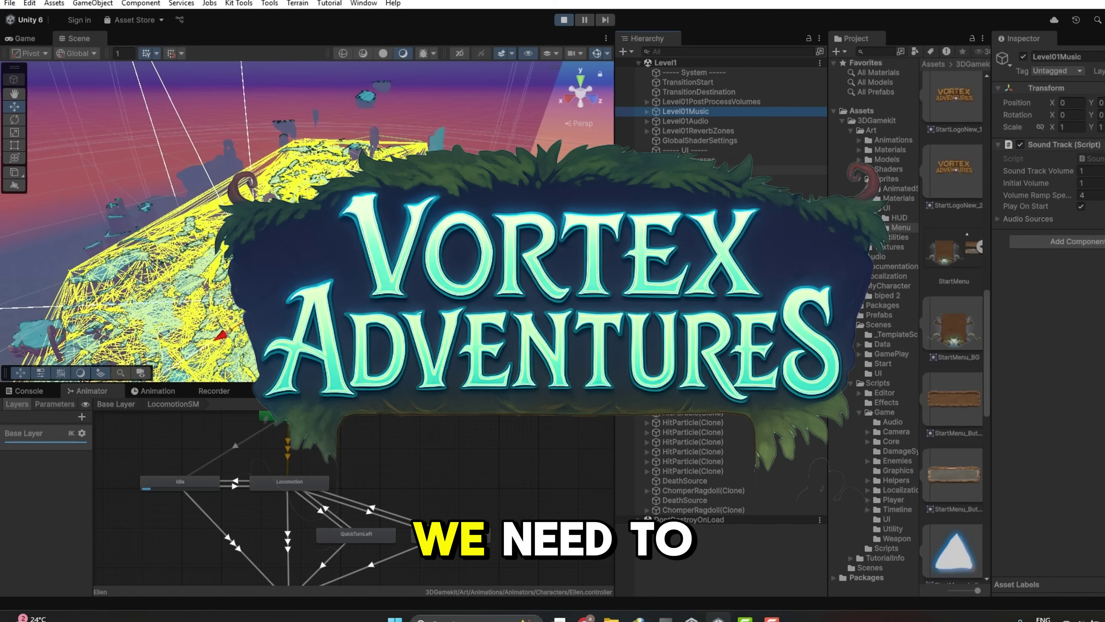
pyautogui.doubleClick(689, 170)
pyautogui.doubleClick(685, 209)
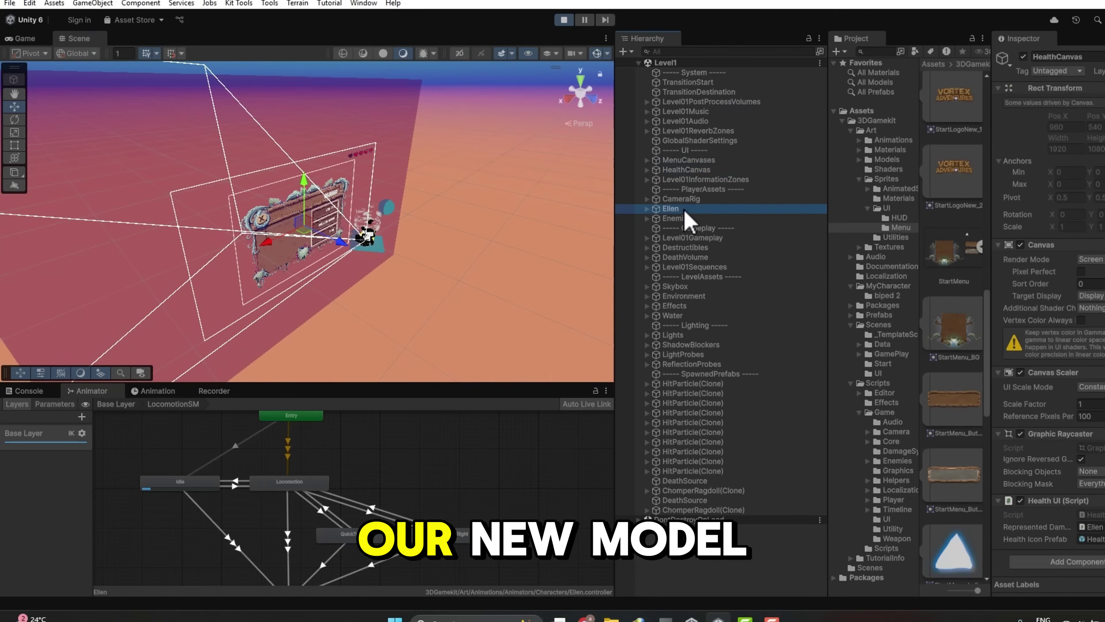
pyautogui.keyDown('alt'); pyautogui.moveTo(296, 279); pyautogui.dragTo(376, 249); pyautogui.keyUp('alt')
pyautogui.moveTo(79, 39); pyautogui.dragTo(257, 202)
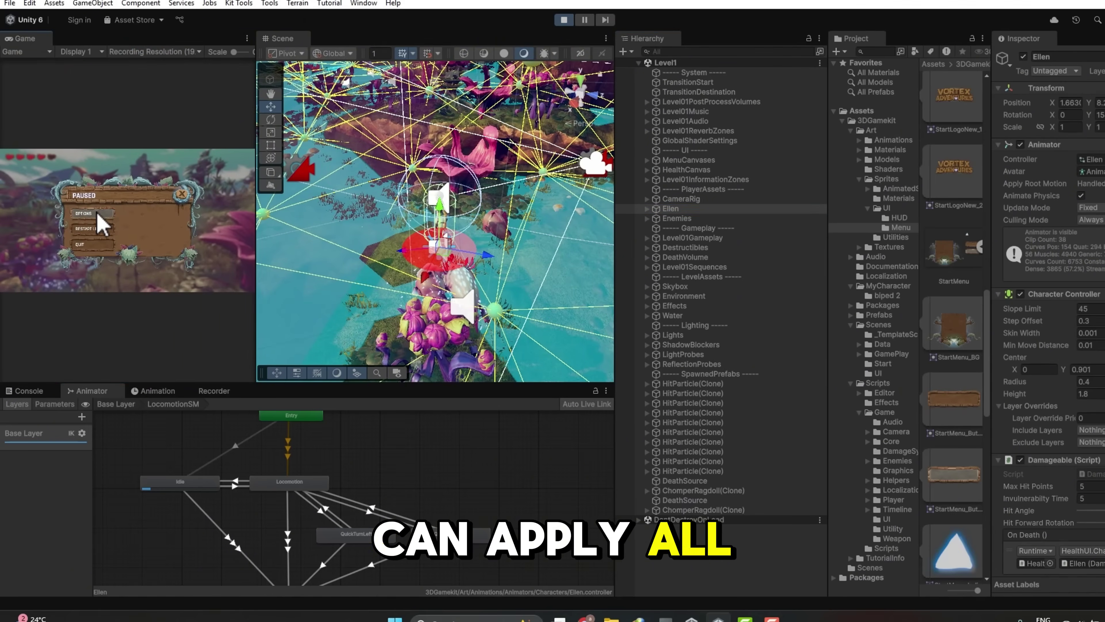
pyautogui.click(182, 194)
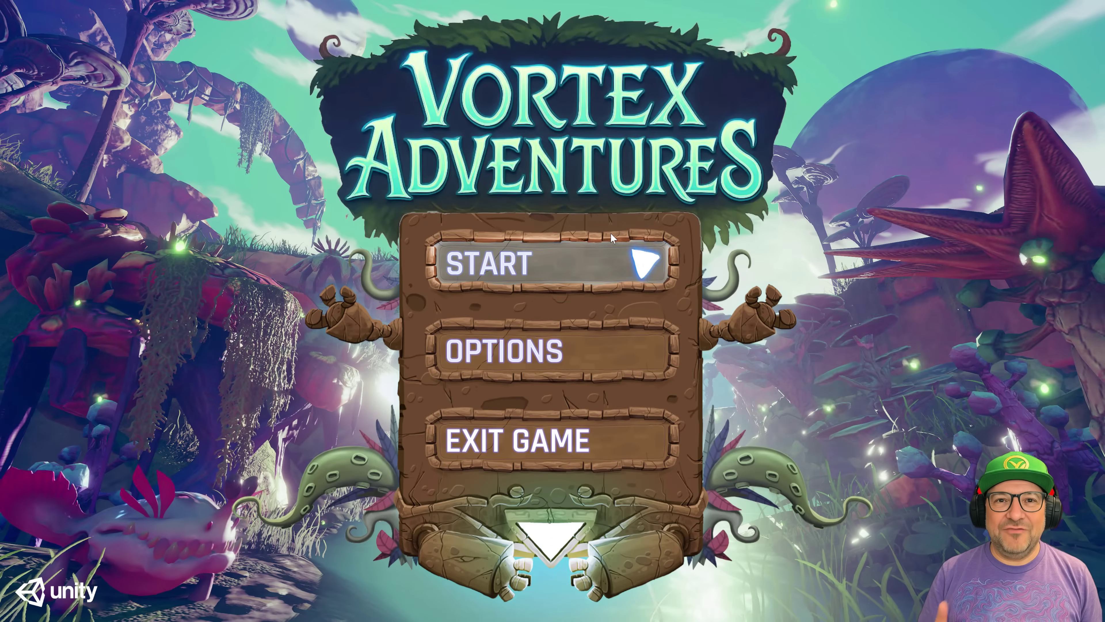
# Press START, then walk the robotic character across the meadow toward the ship using W and A.
pyautogui.click(531, 269)
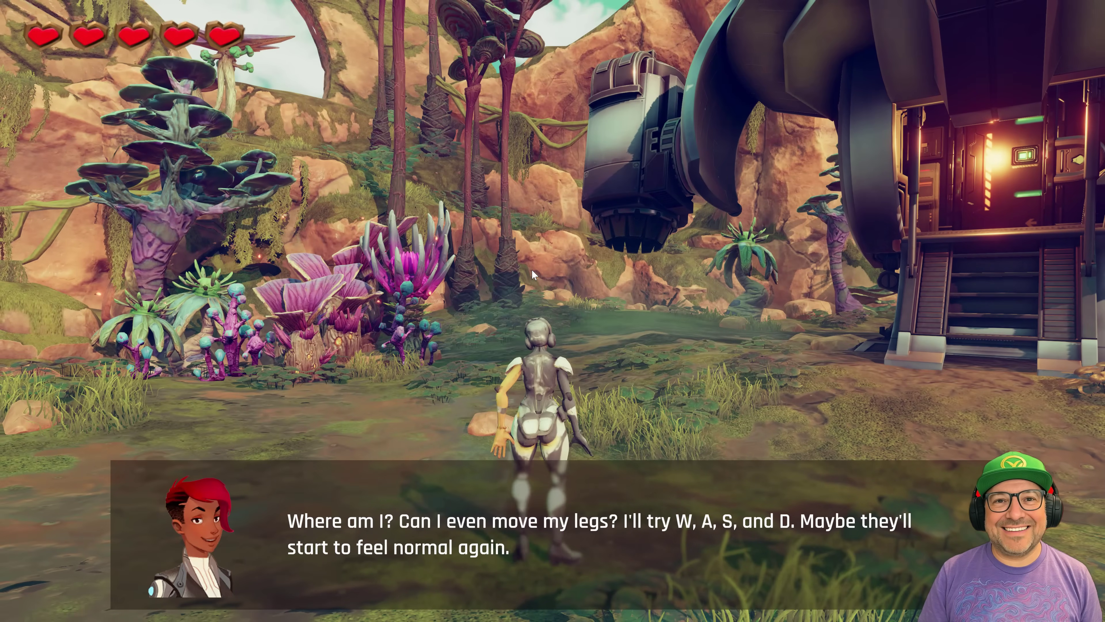
pyautogui.press('w')
pyautogui.press('w')
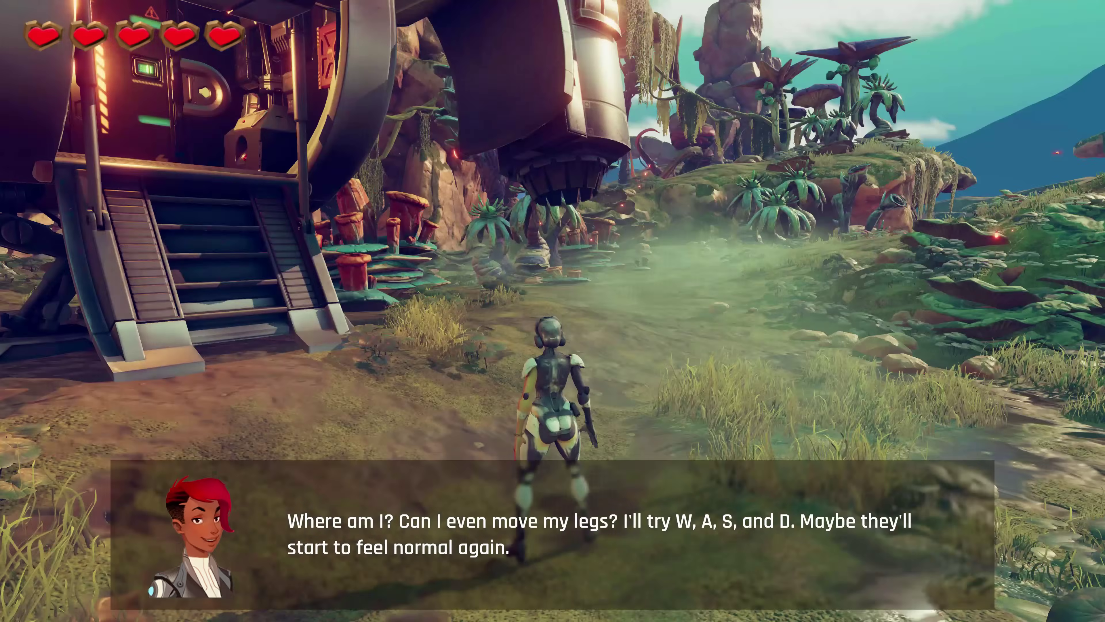
pyautogui.press('a')
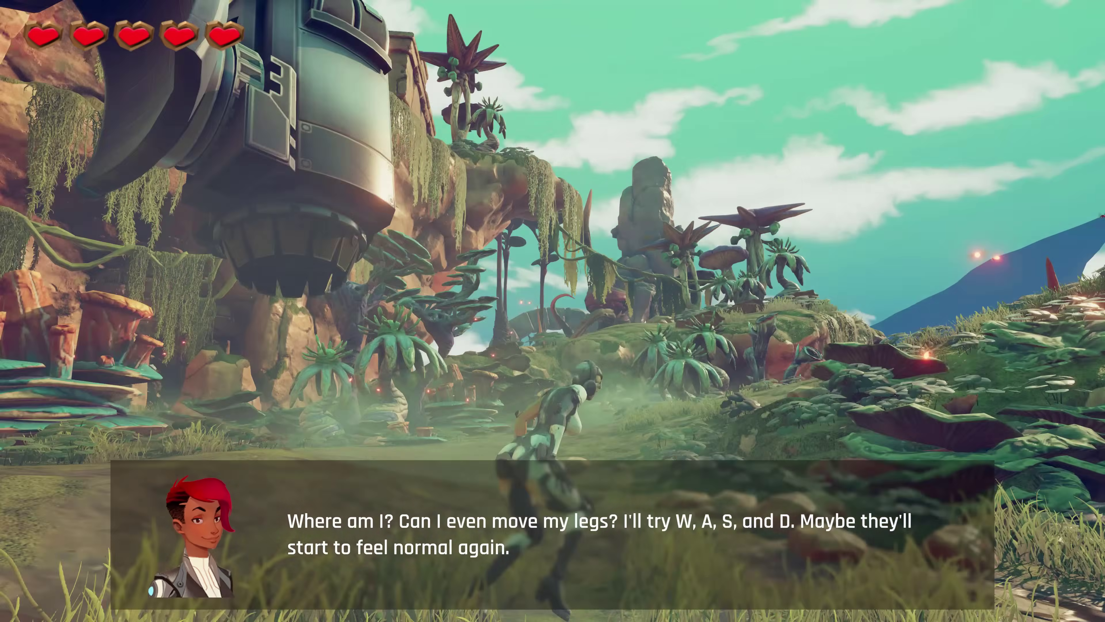
pyautogui.press('w')
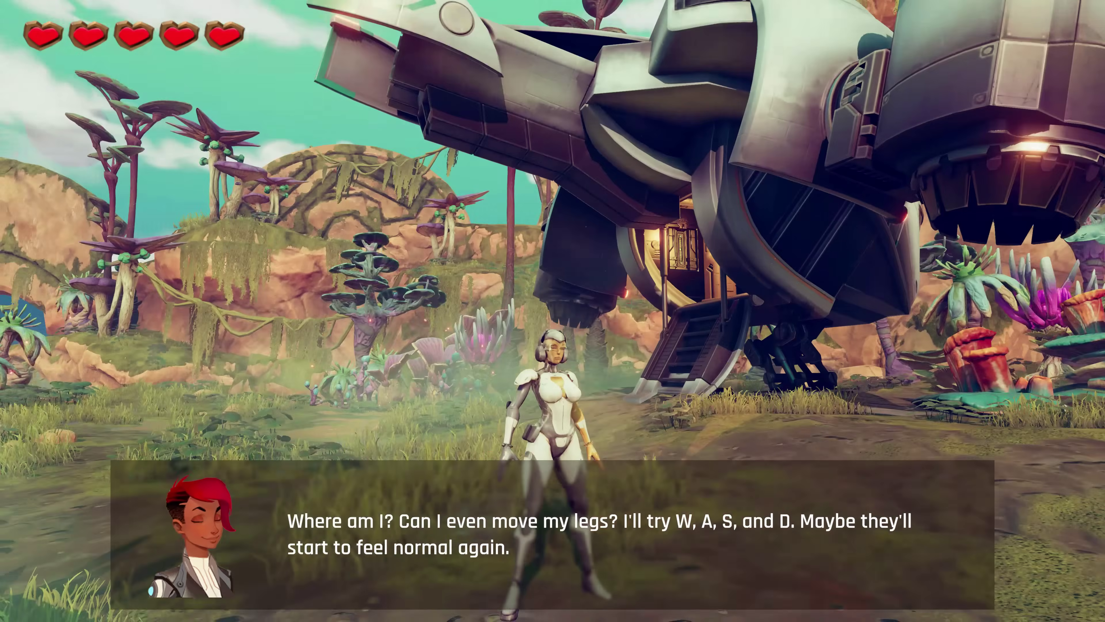